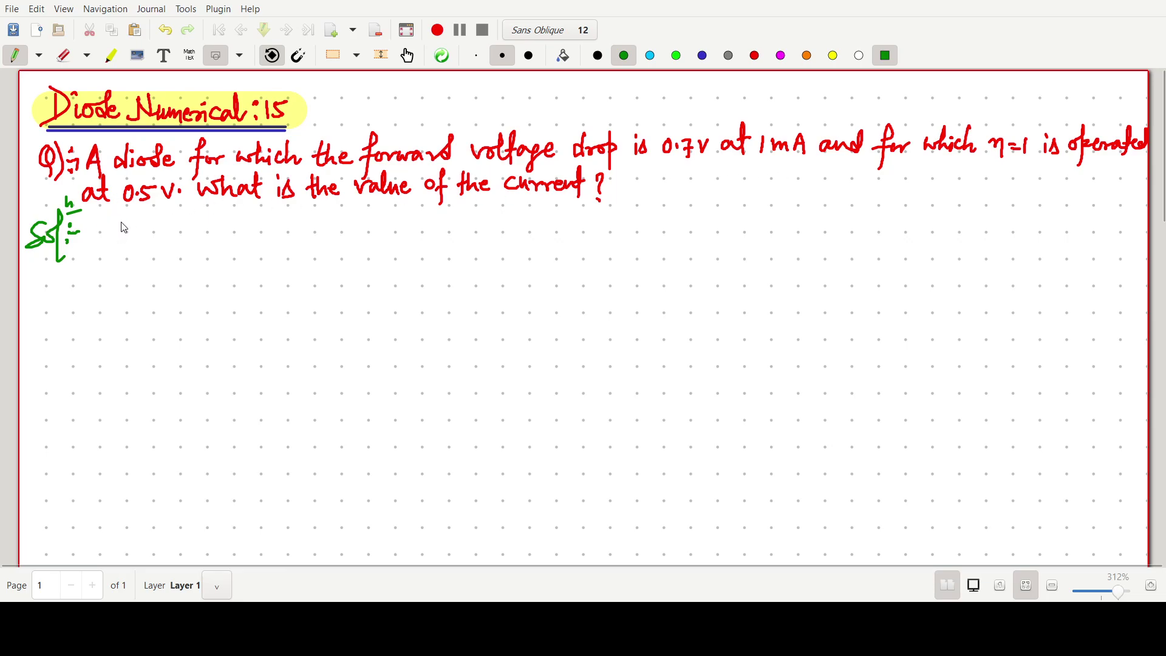
# Handwrite the givens ID1 = 1mA and VD1 = 0.7V in green.
pyautogui.moveTo(122, 220); pyautogui.dragTo(121, 238)
pyautogui.moveTo(114, 239); pyautogui.dragTo(133, 243)
pyautogui.moveTo(141, 237)
pyautogui.mouseDown()
pyautogui.moveTo(141, 247)
pyautogui.moveTo(169, 237)
pyautogui.mouseUp()
pyautogui.moveTo(179, 224)
pyautogui.mouseDown()
pyautogui.moveTo(178, 239)
pyautogui.moveTo(206, 238)
pyautogui.mouseUp()
pyautogui.moveTo(212, 237)
pyautogui.mouseDown()
pyautogui.moveTo(218, 221)
pyautogui.moveTo(225, 242)
pyautogui.mouseUp()
pyautogui.moveTo(213, 231)
pyautogui.mouseDown()
pyautogui.moveTo(277, 216)
pyautogui.moveTo(281, 238)
pyautogui.mouseUp()
pyautogui.moveTo(281, 221); pyautogui.dragTo(283, 239)
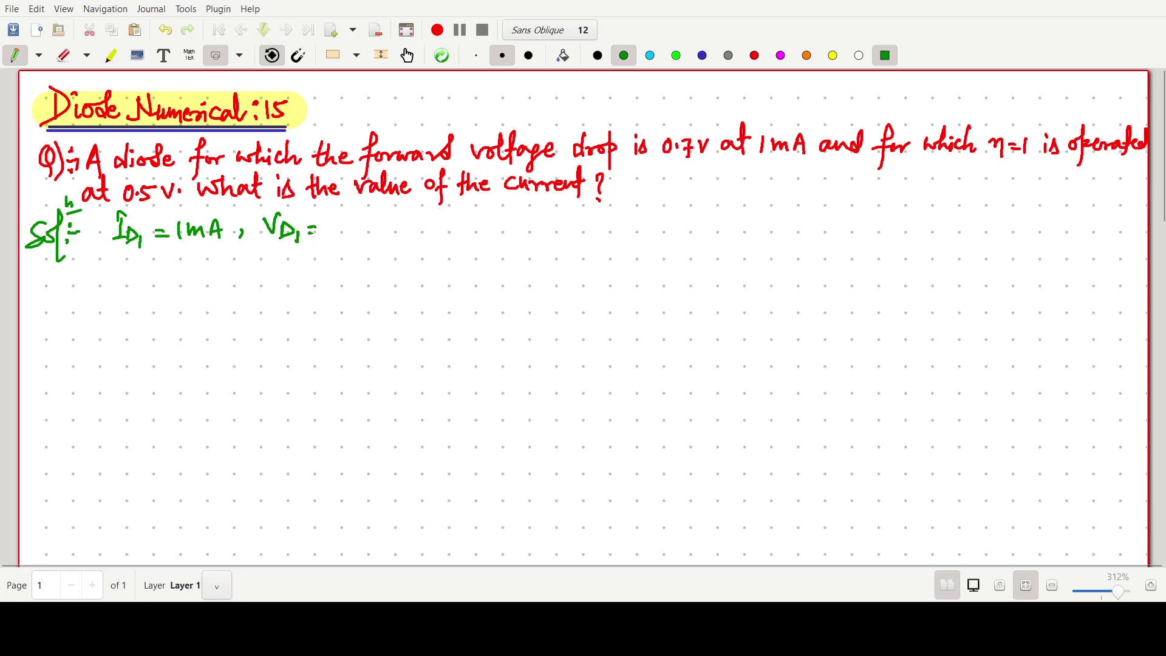
pyautogui.moveTo(330, 223); pyautogui.dragTo(331, 223)
pyautogui.moveTo(343, 235); pyautogui.dragTo(352, 241)
pyautogui.moveTo(364, 221); pyautogui.dragTo(376, 219)
# Switch to blue ink and write η=1, VD2 = 0.5V and ID2 = ?
pyautogui.click(705, 57)
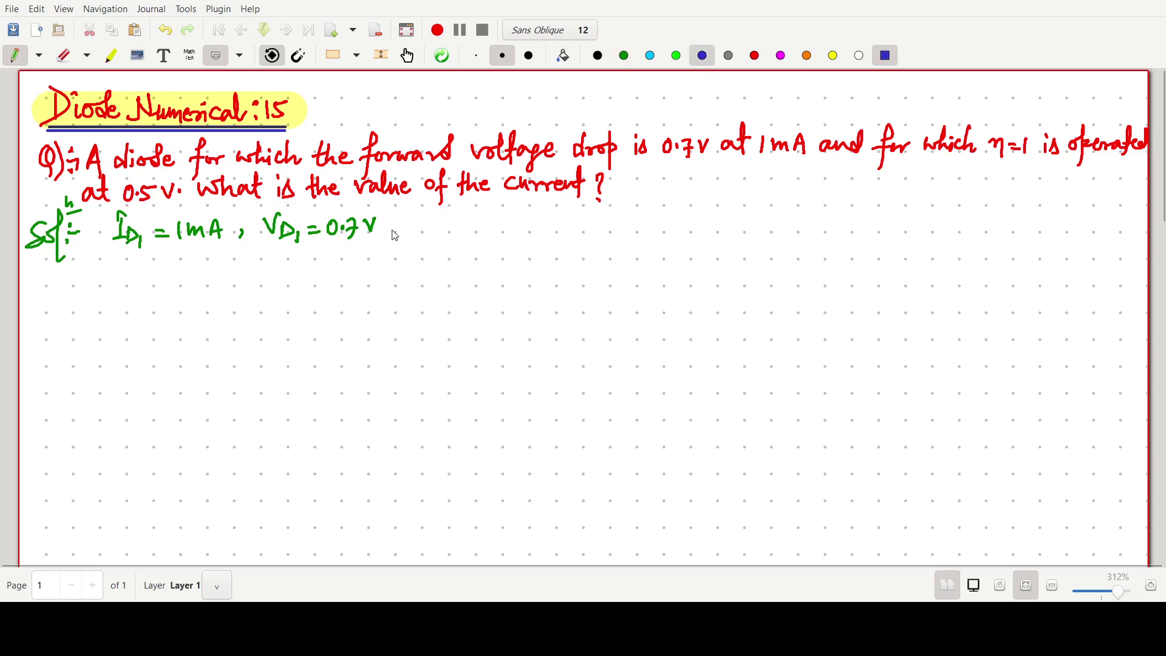
pyautogui.moveTo(404, 226)
pyautogui.mouseDown()
pyautogui.moveTo(416, 243)
pyautogui.moveTo(433, 226)
pyautogui.mouseUp()
pyautogui.moveTo(423, 237); pyautogui.dragTo(446, 240)
pyautogui.moveTo(478, 232); pyautogui.dragTo(514, 222)
pyautogui.moveTo(516, 224)
pyautogui.mouseDown()
pyautogui.moveTo(517, 239)
pyautogui.moveTo(553, 237)
pyautogui.mouseUp()
pyautogui.moveTo(569, 224)
pyautogui.mouseDown()
pyautogui.moveTo(618, 216)
pyautogui.moveTo(669, 234)
pyautogui.mouseUp()
pyautogui.moveTo(656, 220)
pyautogui.mouseDown()
pyautogui.moveTo(673, 217)
pyautogui.moveTo(676, 238)
pyautogui.moveTo(722, 235)
pyautogui.mouseUp()
pyautogui.moveTo(735, 219); pyautogui.dragTo(739, 235)
pyautogui.click(739, 242)
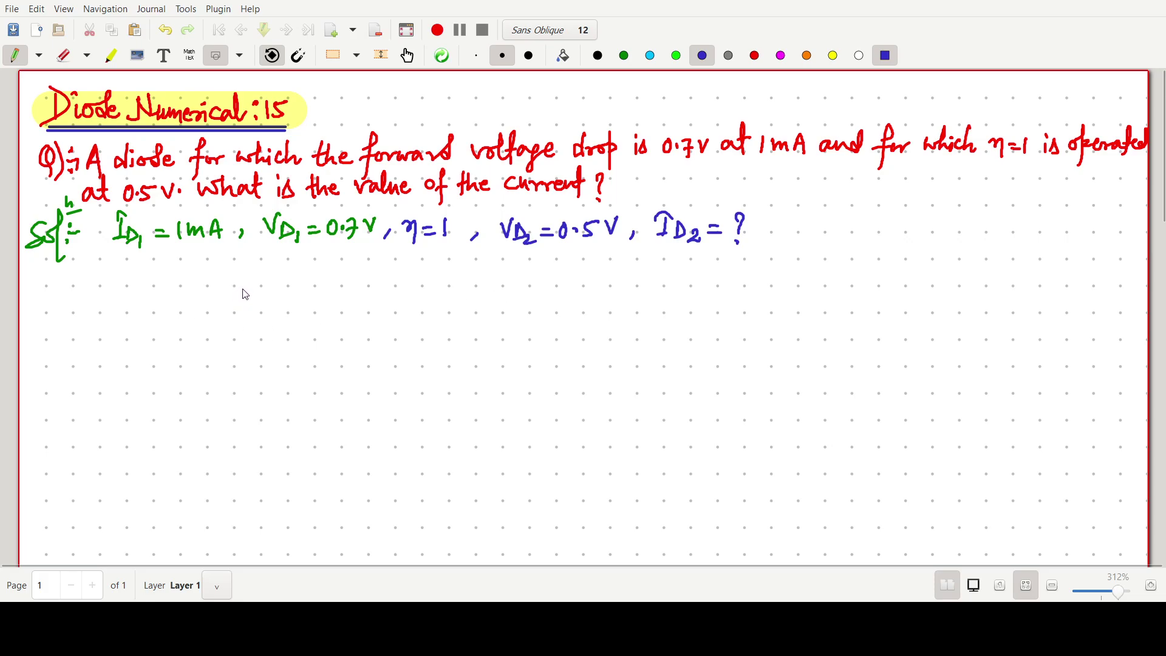
# Write ID ≅ Is exp(VD/ηVT) below the given data.
pyautogui.moveTo(224, 271); pyautogui.dragTo(231, 297)
pyautogui.moveTo(221, 272)
pyautogui.mouseDown()
pyautogui.moveTo(238, 299)
pyautogui.moveTo(270, 297)
pyautogui.mouseUp()
pyautogui.moveTo(285, 281); pyautogui.dragTo(290, 298)
pyautogui.moveTo(277, 277); pyautogui.dragTo(288, 274)
pyautogui.moveTo(303, 287)
pyautogui.mouseDown()
pyautogui.moveTo(294, 298)
pyautogui.moveTo(356, 292)
pyautogui.mouseUp()
pyautogui.moveTo(375, 268)
pyautogui.mouseDown()
pyautogui.moveTo(374, 305)
pyautogui.moveTo(395, 271)
pyautogui.moveTo(414, 288)
pyautogui.moveTo(398, 318)
pyautogui.moveTo(417, 296)
pyautogui.moveTo(426, 313)
pyautogui.mouseUp()
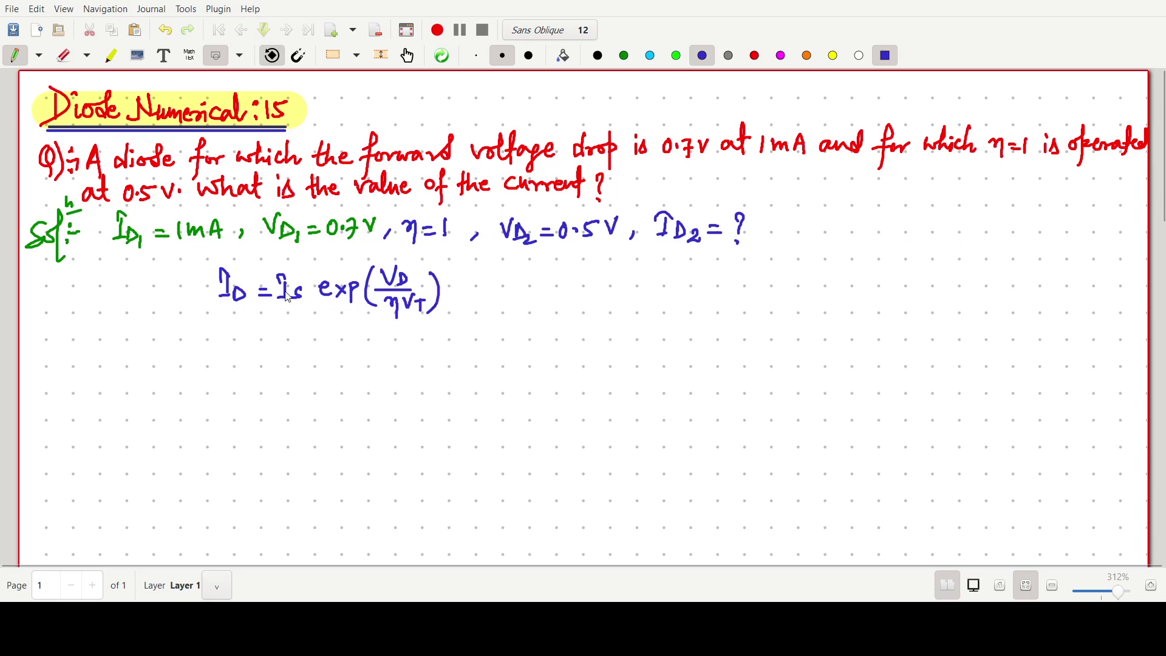
pyautogui.moveTo(257, 280); pyautogui.dragTo(271, 278)
# Extend it with the simplified form ≅ Is exp(VD/VT).
pyautogui.moveTo(454, 290); pyautogui.dragTo(466, 289)
pyautogui.moveTo(453, 296)
pyautogui.mouseDown()
pyautogui.moveTo(493, 307)
pyautogui.moveTo(506, 275)
pyautogui.moveTo(503, 298)
pyautogui.moveTo(526, 285)
pyautogui.moveTo(533, 295)
pyautogui.mouseUp()
pyautogui.moveTo(539, 287); pyautogui.dragTo(547, 296)
pyautogui.moveTo(547, 287)
pyautogui.mouseDown()
pyautogui.moveTo(539, 297)
pyautogui.moveTo(574, 306)
pyautogui.mouseUp()
pyautogui.moveTo(579, 274)
pyautogui.mouseDown()
pyautogui.moveTo(584, 287)
pyautogui.moveTo(593, 273)
pyautogui.mouseUp()
pyautogui.moveTo(596, 276); pyautogui.dragTo(609, 289)
pyautogui.moveTo(587, 295); pyautogui.dragTo(613, 312)
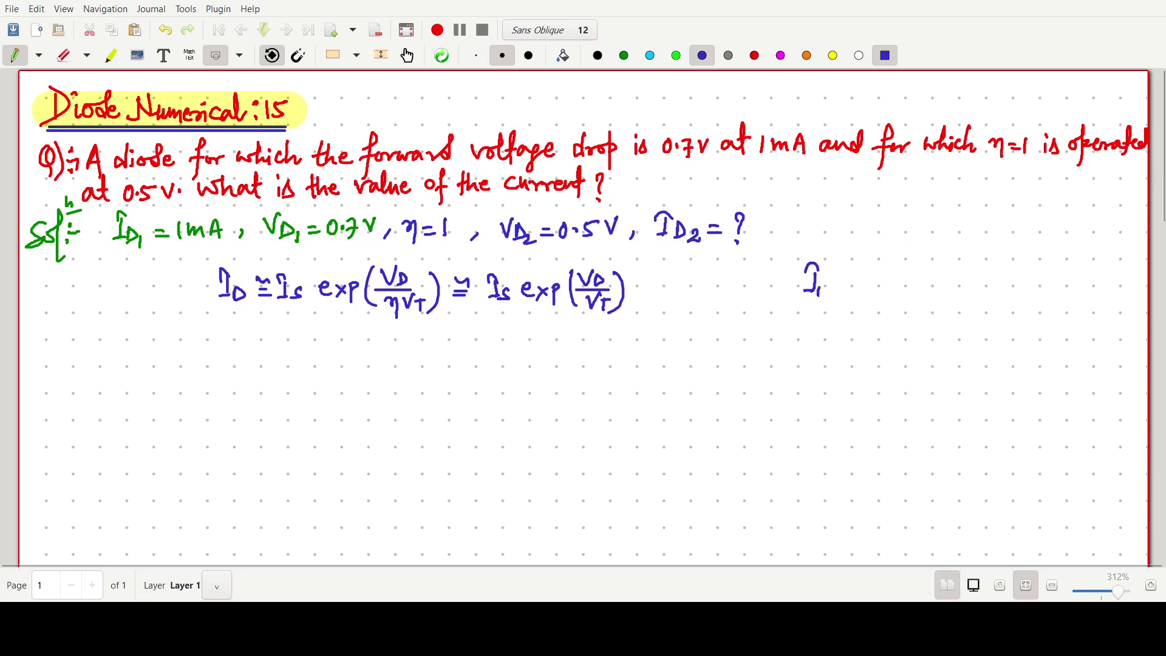
# Write the full diode equation ID = Is[exp(VD/ηVT) − 1] at the right.
pyautogui.moveTo(819, 282)
pyautogui.mouseDown()
pyautogui.moveTo(821, 297)
pyautogui.moveTo(852, 283)
pyautogui.mouseUp()
pyautogui.moveTo(841, 290); pyautogui.dragTo(871, 290)
pyautogui.moveTo(858, 266)
pyautogui.mouseDown()
pyautogui.moveTo(872, 294)
pyautogui.moveTo(897, 284)
pyautogui.mouseUp()
pyautogui.moveTo(899, 283)
pyautogui.mouseDown()
pyautogui.moveTo(911, 294)
pyautogui.moveTo(902, 296)
pyautogui.mouseUp()
pyautogui.moveTo(917, 282); pyautogui.dragTo(932, 310)
pyautogui.moveTo(940, 275)
pyautogui.mouseDown()
pyautogui.moveTo(953, 269)
pyautogui.moveTo(957, 288)
pyautogui.mouseUp()
pyautogui.moveTo(956, 274)
pyautogui.mouseDown()
pyautogui.moveTo(974, 293)
pyautogui.moveTo(958, 315)
pyautogui.mouseUp()
pyautogui.moveTo(962, 302)
pyautogui.mouseDown()
pyautogui.moveTo(985, 312)
pyautogui.moveTo(987, 287)
pyautogui.moveTo(1014, 285)
pyautogui.mouseUp()
pyautogui.moveTo(1020, 278)
pyautogui.mouseDown()
pyautogui.moveTo(1039, 311)
pyautogui.moveTo(1017, 312)
pyautogui.mouseUp()
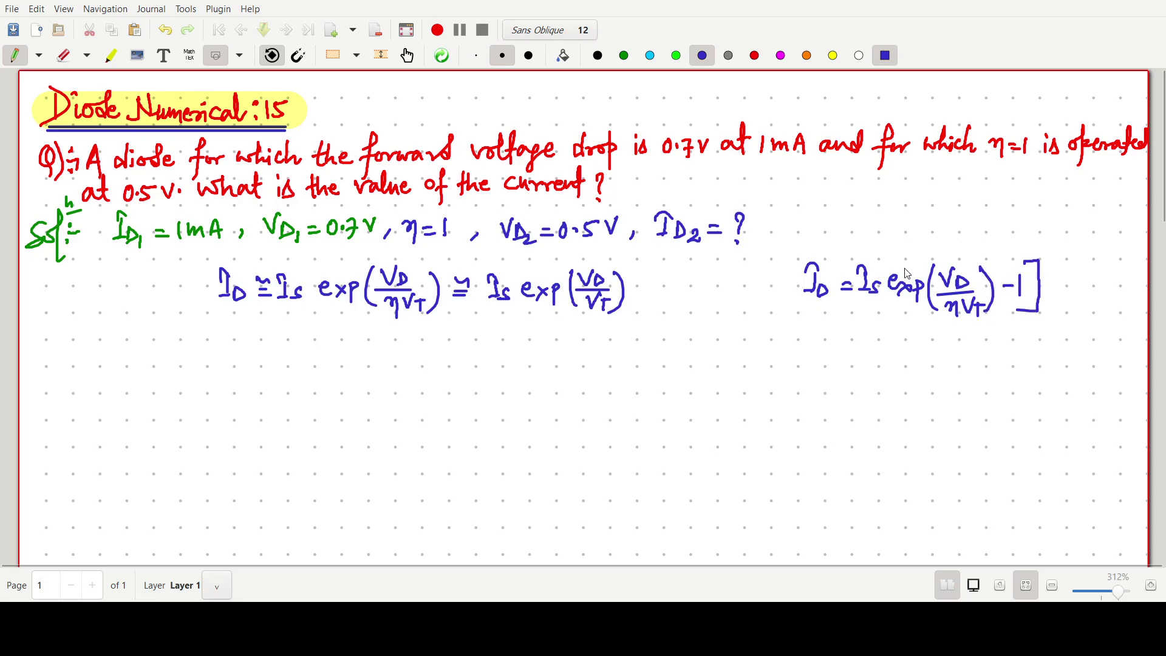
pyautogui.moveTo(893, 258)
pyautogui.mouseDown()
pyautogui.moveTo(892, 309)
pyautogui.moveTo(856, 351)
pyautogui.mouseUp()
pyautogui.moveTo(849, 352)
pyautogui.mouseDown()
pyautogui.moveTo(860, 351)
pyautogui.moveTo(858, 328)
pyautogui.mouseUp()
# Add the condition ID >> Is beneath the full equation.
pyautogui.moveTo(861, 347); pyautogui.dragTo(862, 357)
pyautogui.moveTo(879, 343); pyautogui.dragTo(878, 355)
pyautogui.moveTo(891, 335); pyautogui.dragTo(915, 355)
pyautogui.moveTo(908, 356); pyautogui.dragTo(921, 354)
pyautogui.moveTo(908, 334); pyautogui.dragTo(924, 357)
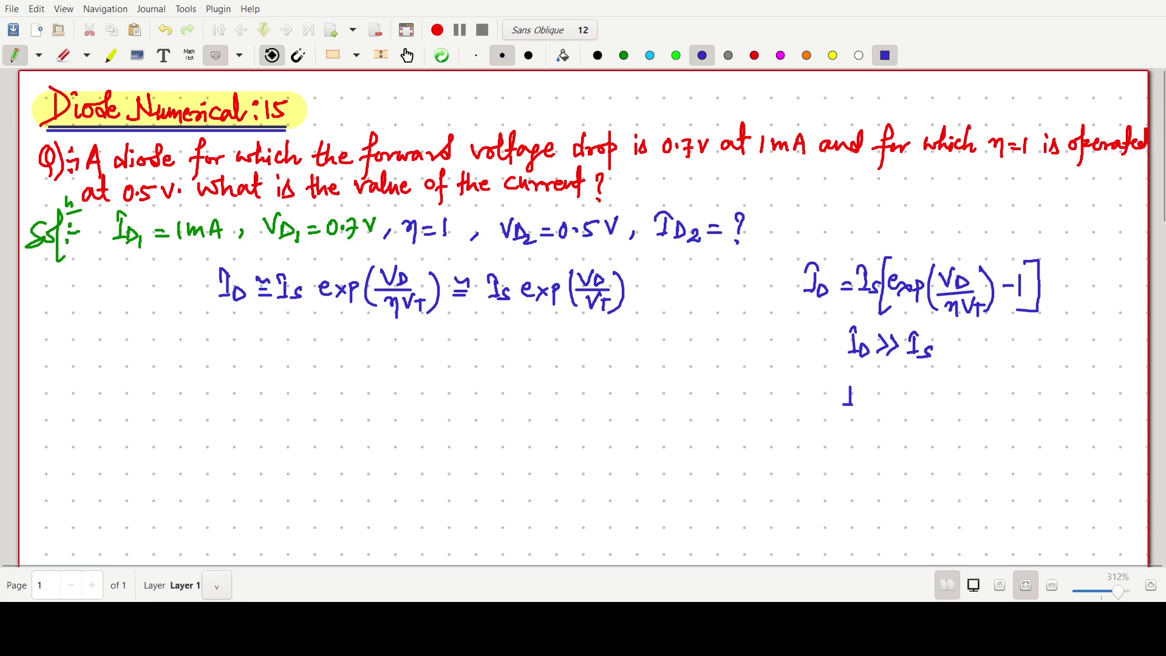
# Write the approximation ID ≅ Is exp(VD/ηVT) and enclose all three relations in braces.
pyautogui.moveTo(855, 393); pyautogui.dragTo(865, 407)
pyautogui.moveTo(881, 396); pyautogui.dragTo(893, 401)
pyautogui.moveTo(879, 389); pyautogui.dragTo(920, 399)
pyautogui.moveTo(909, 383)
pyautogui.mouseDown()
pyautogui.moveTo(925, 407)
pyautogui.moveTo(956, 401)
pyautogui.mouseUp()
pyautogui.moveTo(957, 393); pyautogui.dragTo(977, 399)
pyautogui.moveTo(1000, 373)
pyautogui.mouseDown()
pyautogui.moveTo(996, 411)
pyautogui.moveTo(1016, 372)
pyautogui.moveTo(1033, 393)
pyautogui.moveTo(1018, 417)
pyautogui.moveTo(1039, 417)
pyautogui.mouseUp()
pyautogui.moveTo(1049, 365); pyautogui.dragTo(1055, 415)
pyautogui.moveTo(800, 255); pyautogui.dragTo(782, 425)
pyautogui.moveTo(1075, 262)
pyautogui.mouseDown()
pyautogui.moveTo(1088, 395)
pyautogui.moveTo(1074, 418)
pyautogui.mouseUp()
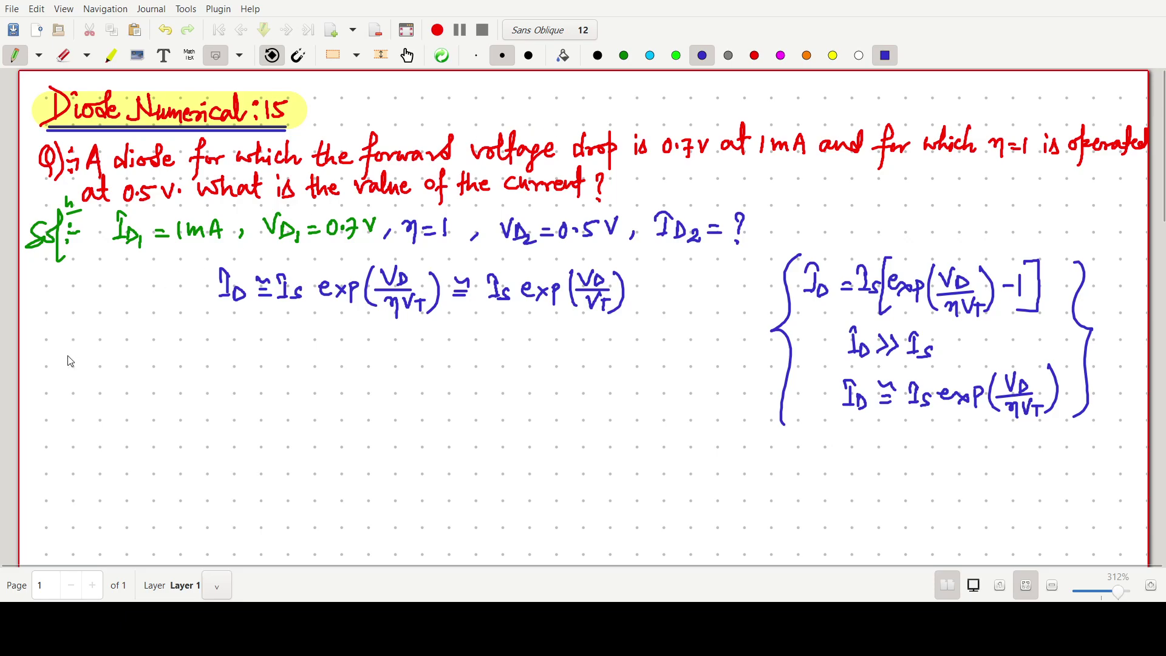
# Switch to black ink and write ID1 = Is exp(VD1/VT) =.
pyautogui.click(598, 56)
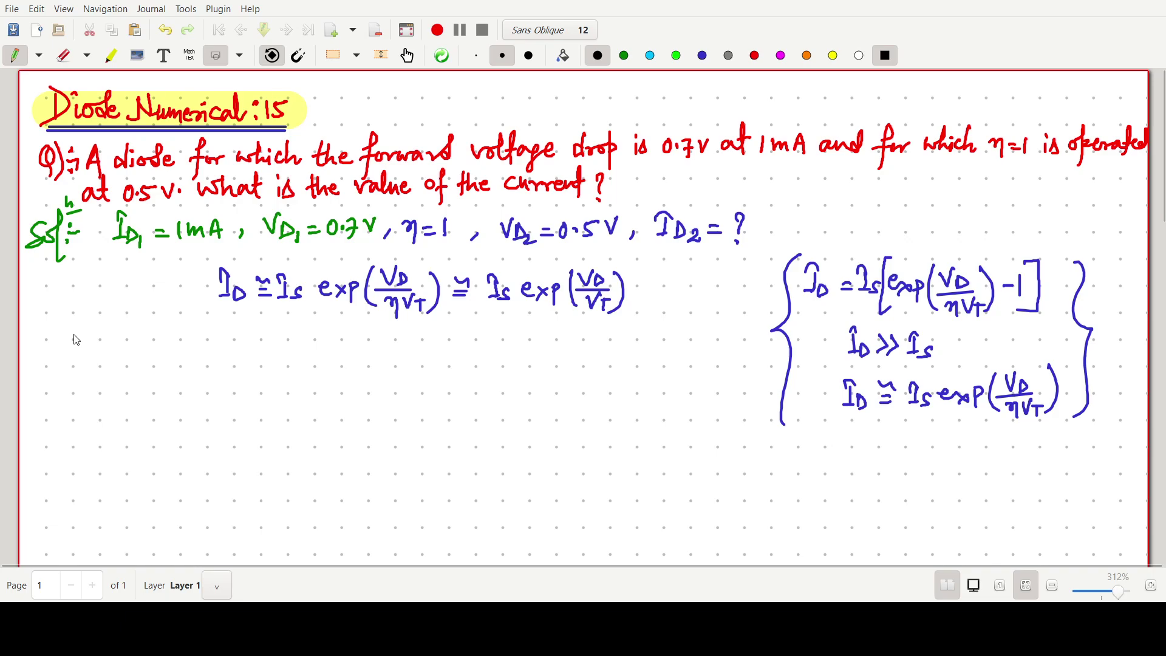
pyautogui.moveTo(72, 338)
pyautogui.mouseDown()
pyautogui.moveTo(68, 364)
pyautogui.moveTo(71, 332)
pyautogui.mouseUp()
pyautogui.moveTo(77, 351); pyautogui.dragTo(88, 361)
pyautogui.moveTo(91, 354); pyautogui.dragTo(91, 371)
pyautogui.moveTo(122, 334)
pyautogui.mouseDown()
pyautogui.moveTo(134, 331)
pyautogui.moveTo(136, 363)
pyautogui.moveTo(170, 336)
pyautogui.moveTo(177, 351)
pyautogui.mouseUp()
pyautogui.moveTo(178, 340); pyautogui.dragTo(189, 351)
pyautogui.moveTo(189, 338)
pyautogui.mouseDown()
pyautogui.moveTo(180, 348)
pyautogui.moveTo(196, 354)
pyautogui.mouseUp()
pyautogui.moveTo(220, 322)
pyautogui.mouseDown()
pyautogui.moveTo(213, 363)
pyautogui.moveTo(242, 332)
pyautogui.mouseUp()
pyautogui.moveTo(245, 332); pyautogui.dragTo(247, 345)
pyautogui.moveTo(260, 332)
pyautogui.mouseDown()
pyautogui.moveTo(264, 350)
pyautogui.moveTo(251, 356)
pyautogui.moveTo(270, 368)
pyautogui.moveTo(312, 344)
pyautogui.mouseUp()
pyautogui.moveTo(298, 351); pyautogui.dragTo(313, 351)
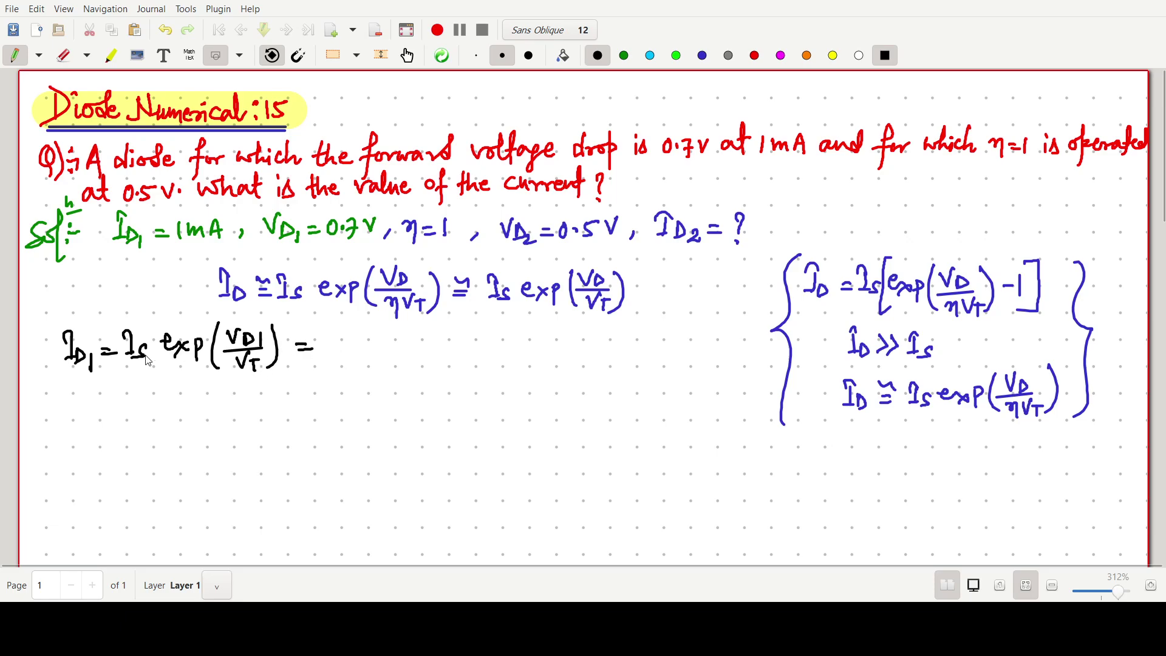
# Complete it as Is exp(0·7/VT) and label it equation (1).
pyautogui.moveTo(318, 338)
pyautogui.mouseDown()
pyautogui.moveTo(331, 335)
pyautogui.moveTo(325, 363)
pyautogui.moveTo(327, 353)
pyautogui.mouseUp()
pyautogui.moveTo(344, 348)
pyautogui.mouseDown()
pyautogui.moveTo(340, 359)
pyautogui.moveTo(375, 359)
pyautogui.mouseUp()
pyautogui.moveTo(375, 347)
pyautogui.mouseDown()
pyautogui.moveTo(366, 361)
pyautogui.moveTo(383, 366)
pyautogui.mouseUp()
pyautogui.moveTo(383, 347); pyautogui.dragTo(418, 375)
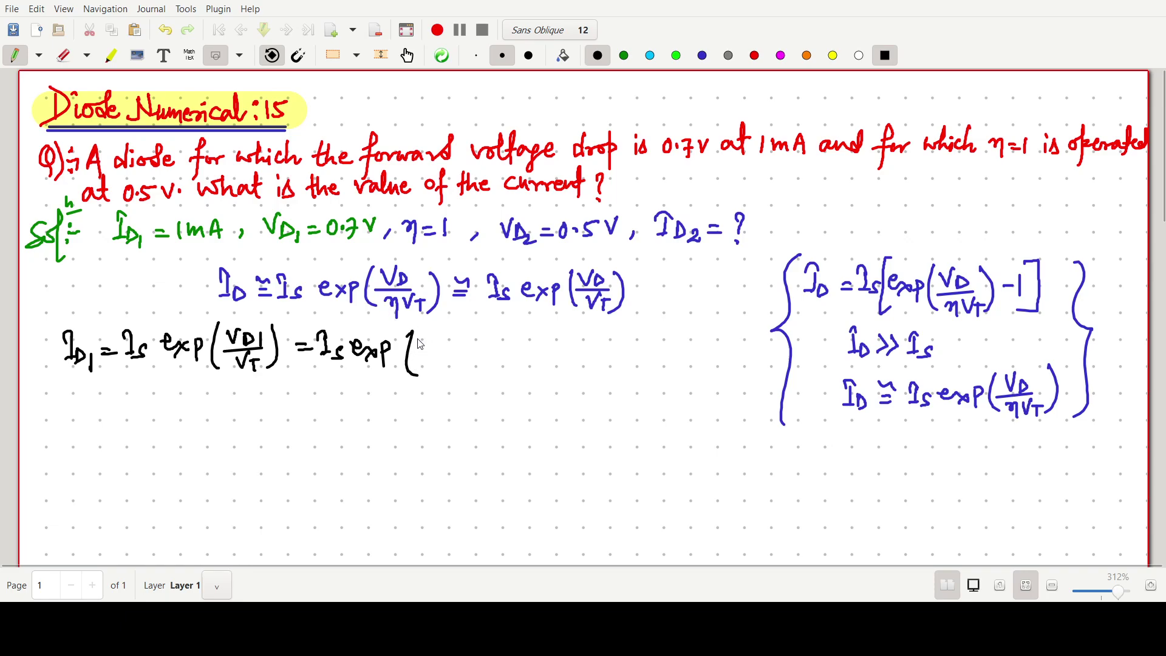
pyautogui.moveTo(426, 334)
pyautogui.mouseDown()
pyautogui.moveTo(457, 352)
pyautogui.moveTo(443, 360)
pyautogui.moveTo(454, 364)
pyautogui.mouseUp()
pyautogui.click(438, 342)
pyautogui.moveTo(450, 365); pyautogui.dragTo(449, 376)
pyautogui.moveTo(468, 328)
pyautogui.mouseDown()
pyautogui.moveTo(461, 373)
pyautogui.moveTo(554, 352)
pyautogui.mouseUp()
pyautogui.moveTo(568, 340)
pyautogui.mouseDown()
pyautogui.moveTo(570, 364)
pyautogui.moveTo(553, 350)
pyautogui.moveTo(560, 366)
pyautogui.mouseUp()
pyautogui.moveTo(578, 334); pyautogui.dragTo(567, 367)
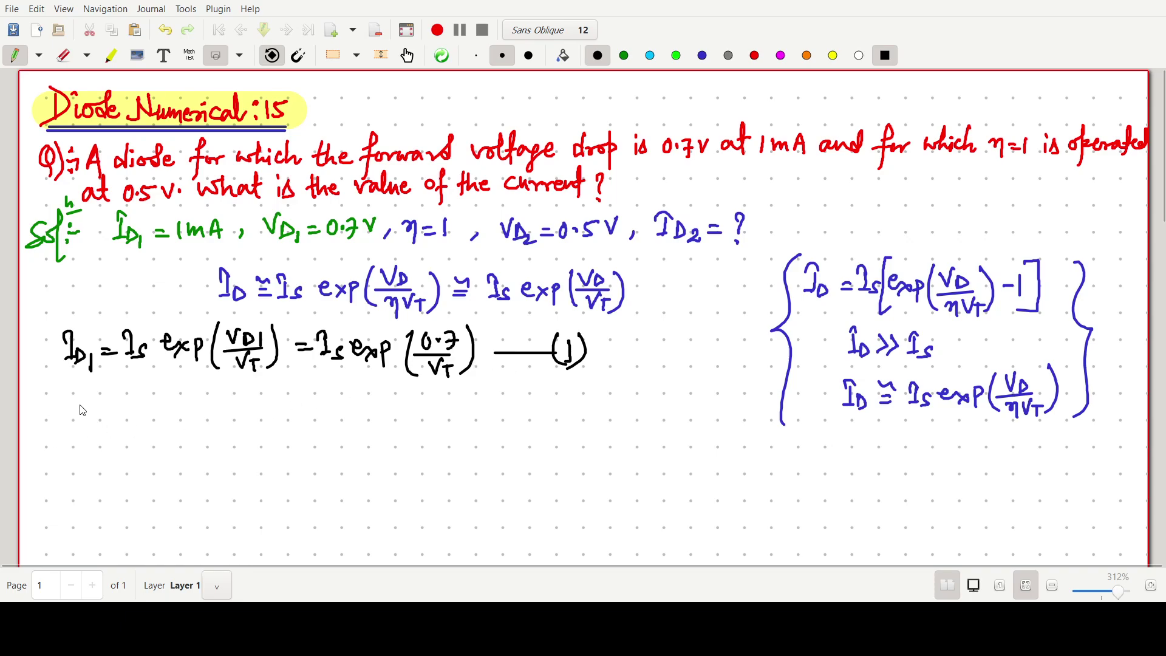
# Write ID2 = Is exp(VD2/VT) = on the line below.
pyautogui.moveTo(68, 405)
pyautogui.mouseDown()
pyautogui.moveTo(67, 431)
pyautogui.moveTo(69, 402)
pyautogui.mouseUp()
pyautogui.moveTo(63, 430)
pyautogui.mouseDown()
pyautogui.moveTo(103, 438)
pyautogui.moveTo(127, 425)
pyautogui.mouseUp()
pyautogui.moveTo(115, 431); pyautogui.dragTo(146, 428)
pyautogui.moveTo(140, 429)
pyautogui.mouseDown()
pyautogui.moveTo(152, 428)
pyautogui.moveTo(153, 402)
pyautogui.mouseUp()
pyautogui.moveTo(166, 417)
pyautogui.mouseDown()
pyautogui.moveTo(157, 428)
pyautogui.moveTo(204, 426)
pyautogui.mouseUp()
pyautogui.moveTo(202, 414)
pyautogui.mouseDown()
pyautogui.moveTo(193, 429)
pyautogui.moveTo(235, 434)
pyautogui.moveTo(257, 393)
pyautogui.mouseUp()
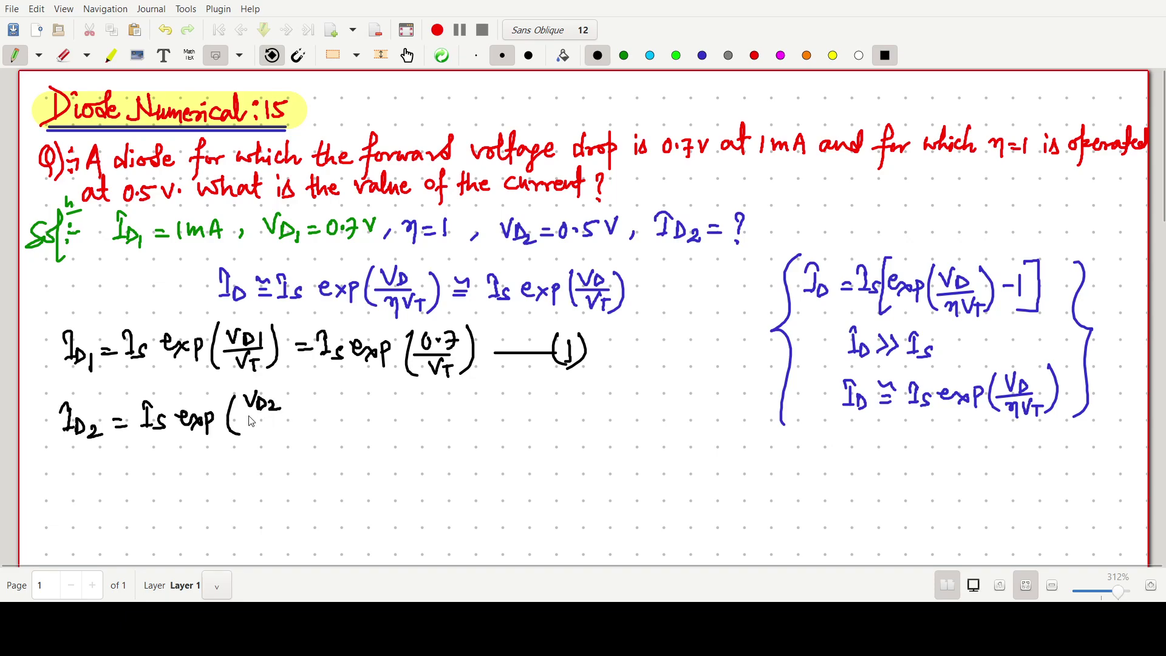
pyautogui.moveTo(244, 416)
pyautogui.mouseDown()
pyautogui.moveTo(280, 414)
pyautogui.moveTo(266, 420)
pyautogui.moveTo(273, 436)
pyautogui.mouseUp()
pyautogui.moveTo(283, 391)
pyautogui.mouseDown()
pyautogui.moveTo(286, 432)
pyautogui.moveTo(320, 408)
pyautogui.moveTo(339, 425)
pyautogui.moveTo(348, 392)
pyautogui.moveTo(348, 419)
pyautogui.moveTo(392, 416)
pyautogui.moveTo(399, 435)
pyautogui.moveTo(398, 419)
pyautogui.moveTo(429, 432)
pyautogui.moveTo(442, 403)
pyautogui.mouseUp()
# Finish with Is exp(0·5/VT), label it (2), and prefix the lines 1m= and ?=.
pyautogui.moveTo(450, 406); pyautogui.dragTo(457, 411)
pyautogui.moveTo(460, 396)
pyautogui.mouseDown()
pyautogui.moveTo(472, 395)
pyautogui.moveTo(440, 417)
pyautogui.moveTo(466, 415)
pyautogui.mouseUp()
pyautogui.moveTo(445, 428); pyautogui.dragTo(457, 427)
pyautogui.moveTo(454, 429); pyautogui.dragTo(463, 439)
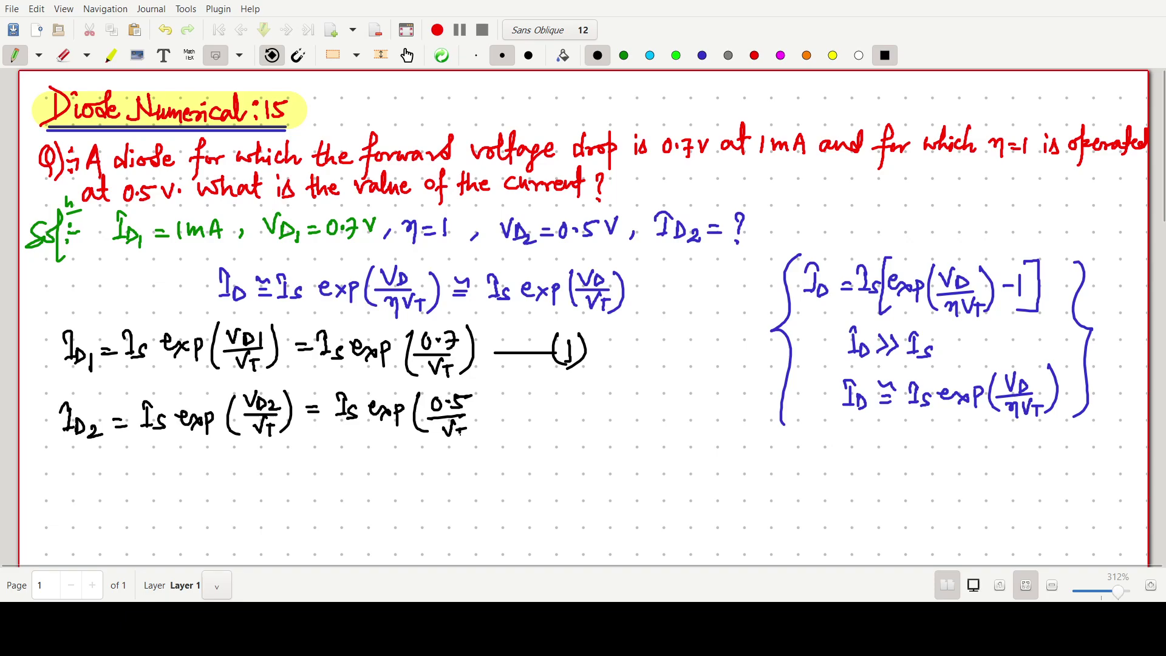
pyautogui.moveTo(474, 393)
pyautogui.mouseDown()
pyautogui.moveTo(478, 437)
pyautogui.moveTo(539, 413)
pyautogui.moveTo(566, 419)
pyautogui.mouseUp()
pyautogui.moveTo(545, 398)
pyautogui.mouseDown()
pyautogui.moveTo(540, 428)
pyautogui.moveTo(568, 426)
pyautogui.mouseUp()
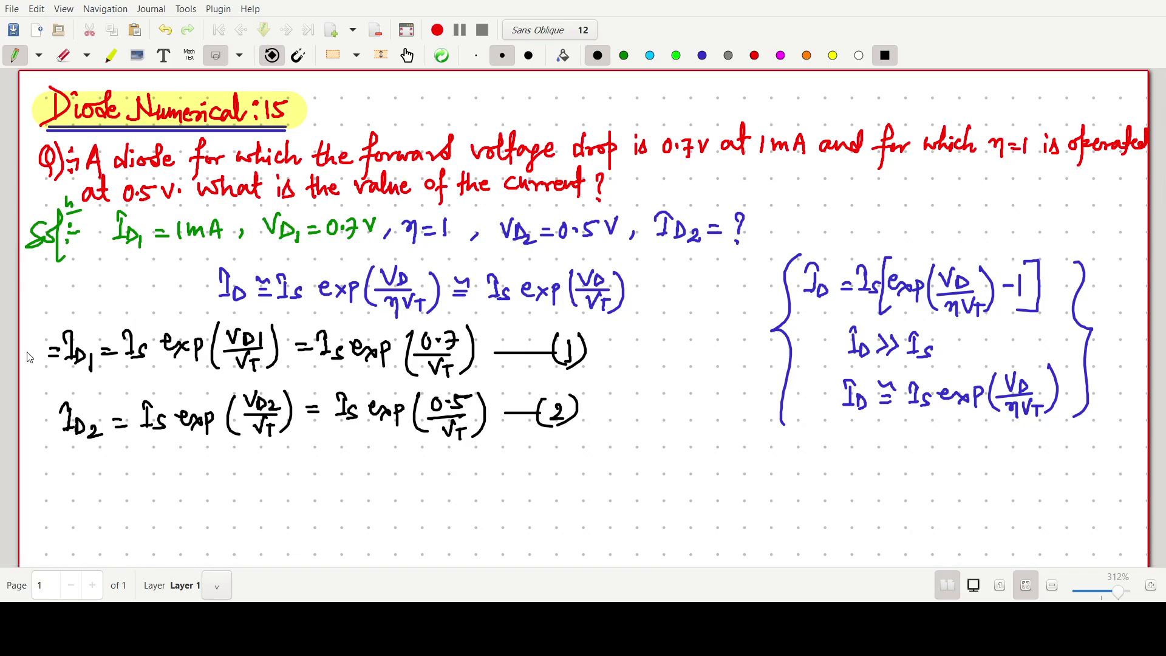
pyautogui.moveTo(25, 346)
pyautogui.mouseDown()
pyautogui.moveTo(24, 365)
pyautogui.moveTo(44, 364)
pyautogui.mouseUp()
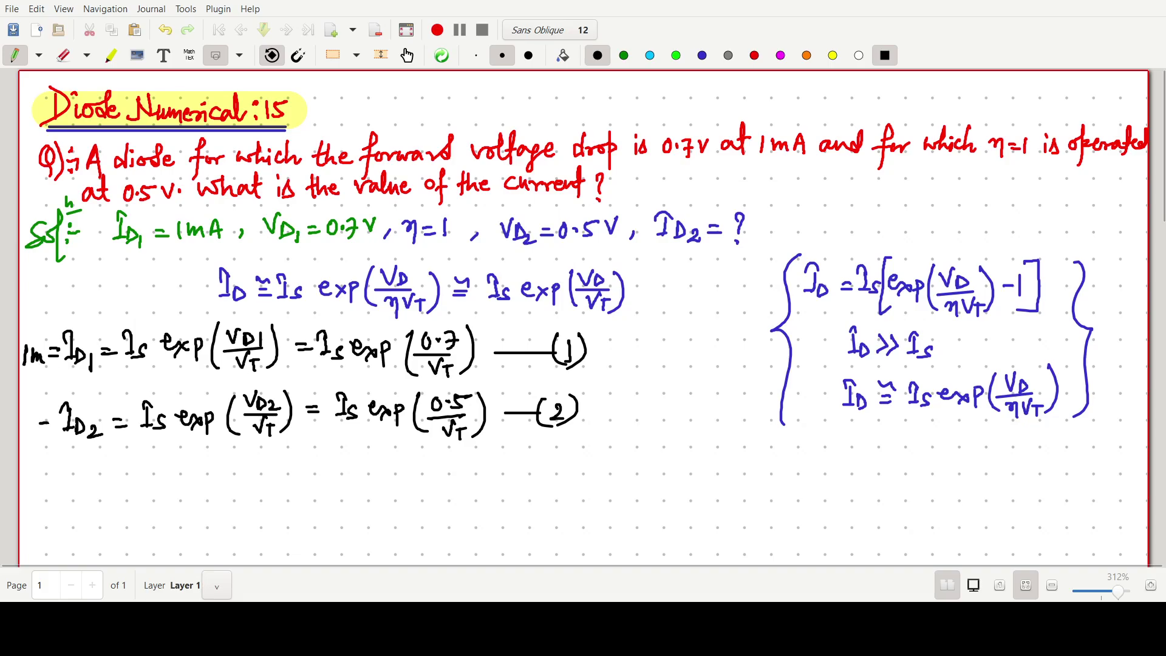
pyautogui.moveTo(39, 427)
pyautogui.mouseDown()
pyautogui.moveTo(51, 427)
pyautogui.moveTo(27, 435)
pyautogui.mouseUp()
# Write ①/② followed by the ratio ID1/ID2 and an equals sign.
pyautogui.moveTo(92, 463)
pyautogui.mouseDown()
pyautogui.moveTo(94, 507)
pyautogui.moveTo(142, 501)
pyautogui.moveTo(125, 477)
pyautogui.mouseUp()
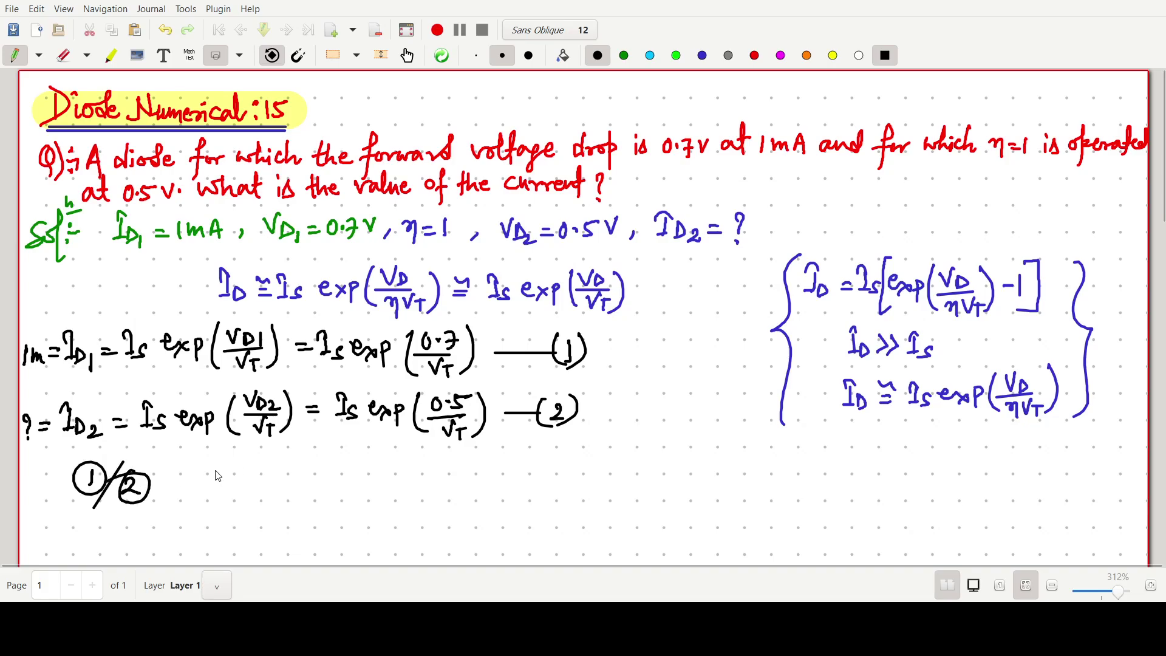
pyautogui.moveTo(210, 463); pyautogui.dragTo(216, 456)
pyautogui.moveTo(220, 471); pyautogui.dragTo(238, 488)
pyautogui.moveTo(198, 493)
pyautogui.mouseDown()
pyautogui.moveTo(251, 493)
pyautogui.moveTo(218, 518)
pyautogui.moveTo(249, 526)
pyautogui.mouseUp()
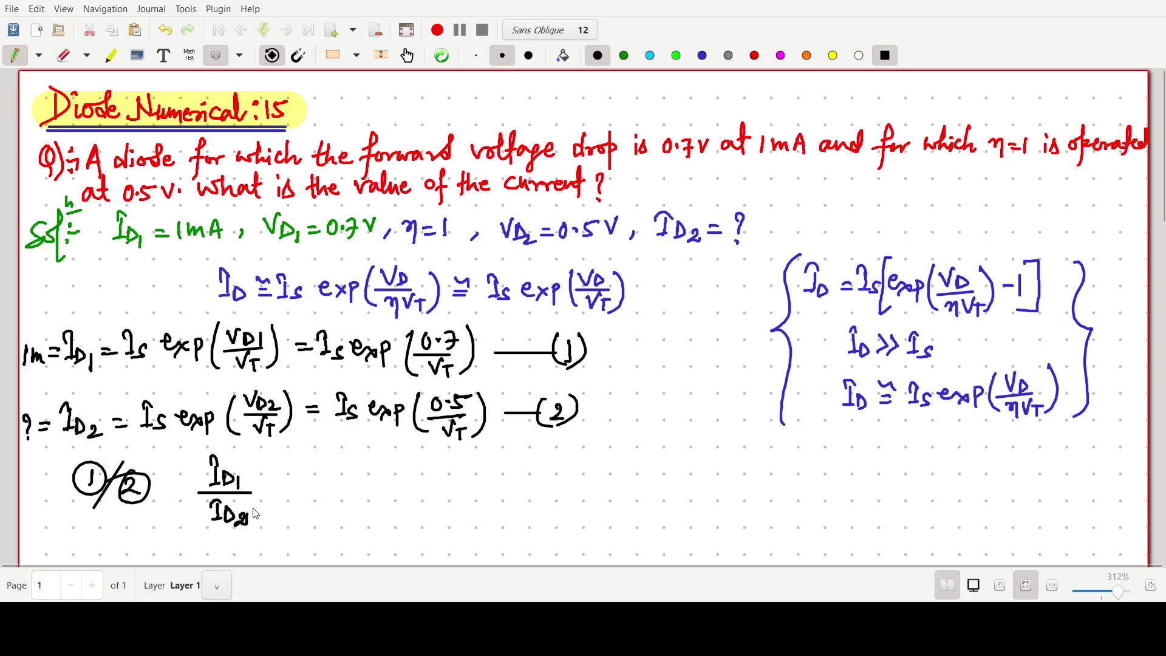
pyautogui.moveTo(269, 483); pyautogui.dragTo(281, 482)
pyautogui.moveTo(270, 491); pyautogui.dragTo(282, 490)
# Write the numerator Is·exp(0·7/VT).
pyautogui.moveTo(297, 468); pyautogui.dragTo(306, 459)
pyautogui.moveTo(320, 473)
pyautogui.mouseDown()
pyautogui.moveTo(312, 483)
pyautogui.moveTo(363, 490)
pyautogui.moveTo(371, 463)
pyautogui.mouseUp()
pyautogui.moveTo(379, 470); pyautogui.dragTo(400, 478)
pyautogui.moveTo(375, 482)
pyautogui.mouseDown()
pyautogui.moveTo(379, 494)
pyautogui.moveTo(383, 484)
pyautogui.mouseUp()
pyautogui.moveTo(382, 485)
pyautogui.mouseDown()
pyautogui.moveTo(395, 485)
pyautogui.moveTo(388, 499)
pyautogui.mouseUp()
pyautogui.moveTo(407, 454); pyautogui.dragTo(411, 486)
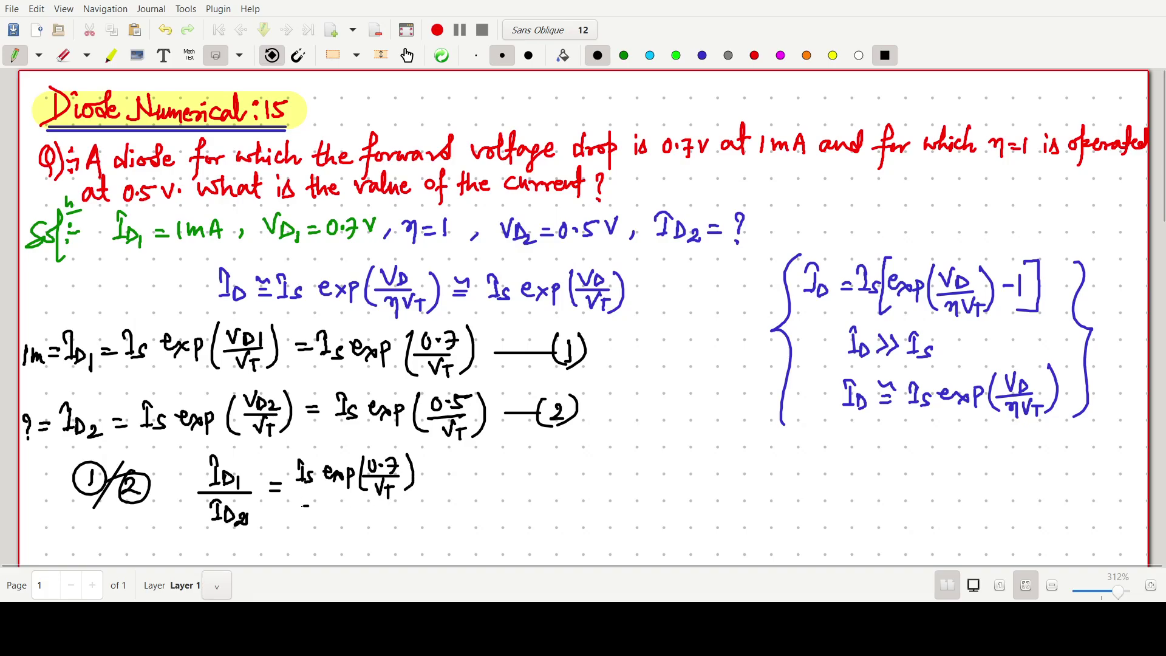
# Write the denominator Is·exp(0·5/VT) and strike out both Is terms.
pyautogui.moveTo(303, 505)
pyautogui.mouseDown()
pyautogui.moveTo(396, 503)
pyautogui.moveTo(311, 547)
pyautogui.moveTo(311, 514)
pyautogui.mouseUp()
pyautogui.moveTo(304, 542); pyautogui.dragTo(313, 540)
pyautogui.moveTo(328, 528); pyautogui.dragTo(339, 538)
pyautogui.moveTo(340, 528); pyautogui.dragTo(353, 544)
pyautogui.moveTo(353, 527); pyautogui.dragTo(368, 544)
pyautogui.moveTo(379, 516); pyautogui.dragTo(381, 525)
pyautogui.moveTo(389, 521); pyautogui.dragTo(389, 522)
pyautogui.moveTo(396, 518)
pyautogui.mouseDown()
pyautogui.moveTo(394, 528)
pyautogui.moveTo(409, 511)
pyautogui.mouseUp()
pyautogui.moveTo(371, 534)
pyautogui.mouseDown()
pyautogui.moveTo(408, 529)
pyautogui.moveTo(410, 541)
pyautogui.mouseUp()
pyautogui.moveTo(328, 507); pyautogui.dragTo(282, 554)
pyautogui.moveTo(316, 455); pyautogui.dragTo(279, 504)
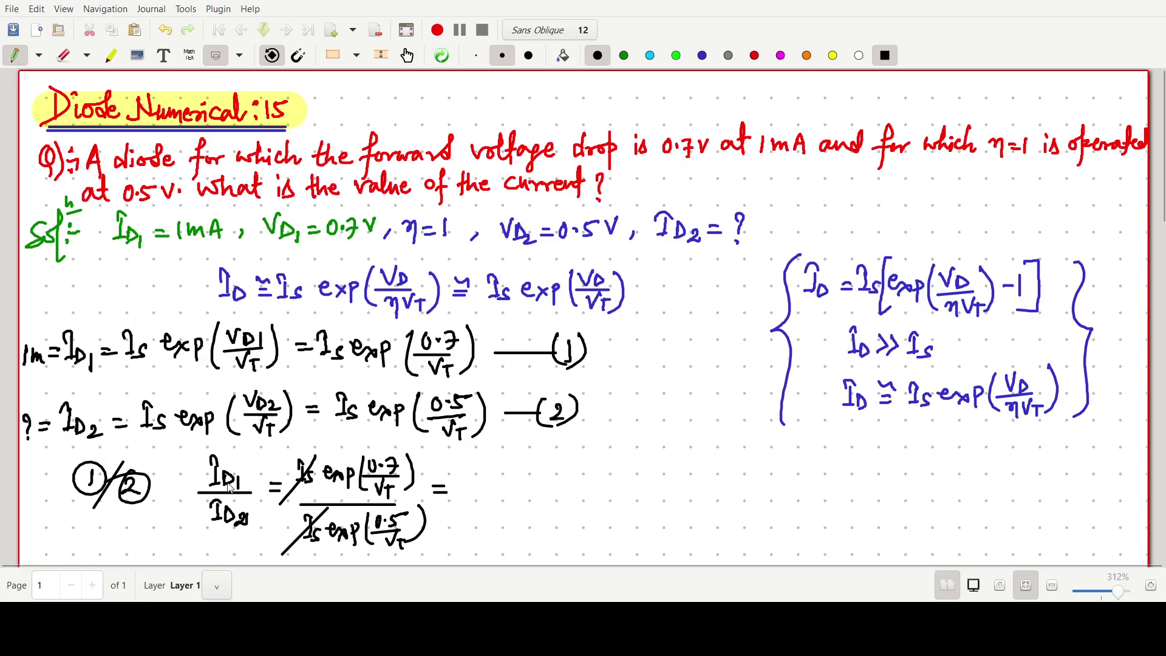
# Add an implies arrow and write 1×10⁻³/ID2.
pyautogui.moveTo(442, 478); pyautogui.dragTo(442, 511)
pyautogui.moveTo(512, 468)
pyautogui.mouseDown()
pyautogui.moveTo(534, 488)
pyautogui.moveTo(523, 488)
pyautogui.mouseUp()
pyautogui.moveTo(550, 468)
pyautogui.mouseDown()
pyautogui.moveTo(550, 486)
pyautogui.moveTo(568, 462)
pyautogui.mouseUp()
pyautogui.moveTo(570, 454); pyautogui.dragTo(571, 470)
pyautogui.moveTo(495, 496)
pyautogui.mouseDown()
pyautogui.moveTo(564, 496)
pyautogui.moveTo(535, 526)
pyautogui.moveTo(562, 530)
pyautogui.mouseUp()
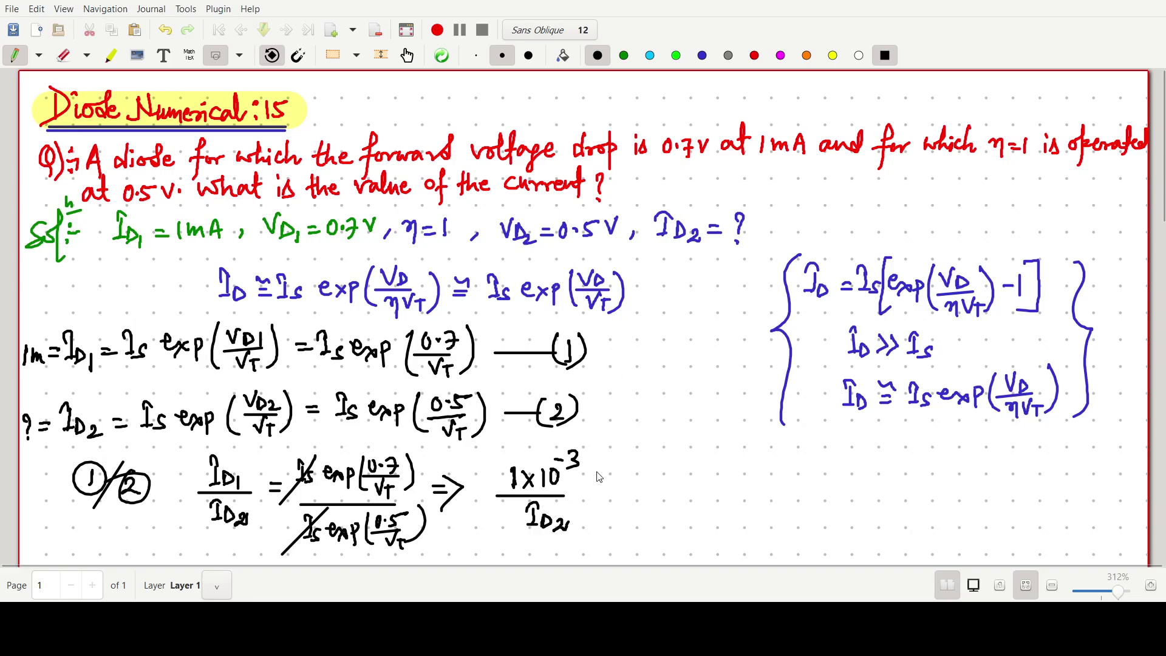
# Write = exp(0·7/VT − 0·5/VT) after the current ratio.
pyautogui.moveTo(587, 490); pyautogui.dragTo(603, 488)
pyautogui.moveTo(589, 495)
pyautogui.mouseDown()
pyautogui.moveTo(625, 480)
pyautogui.moveTo(634, 490)
pyautogui.mouseUp()
pyautogui.moveTo(629, 477); pyautogui.dragTo(638, 490)
pyautogui.click(653, 488)
pyautogui.moveTo(653, 471); pyautogui.dragTo(654, 498)
pyautogui.moveTo(653, 473); pyautogui.dragTo(654, 482)
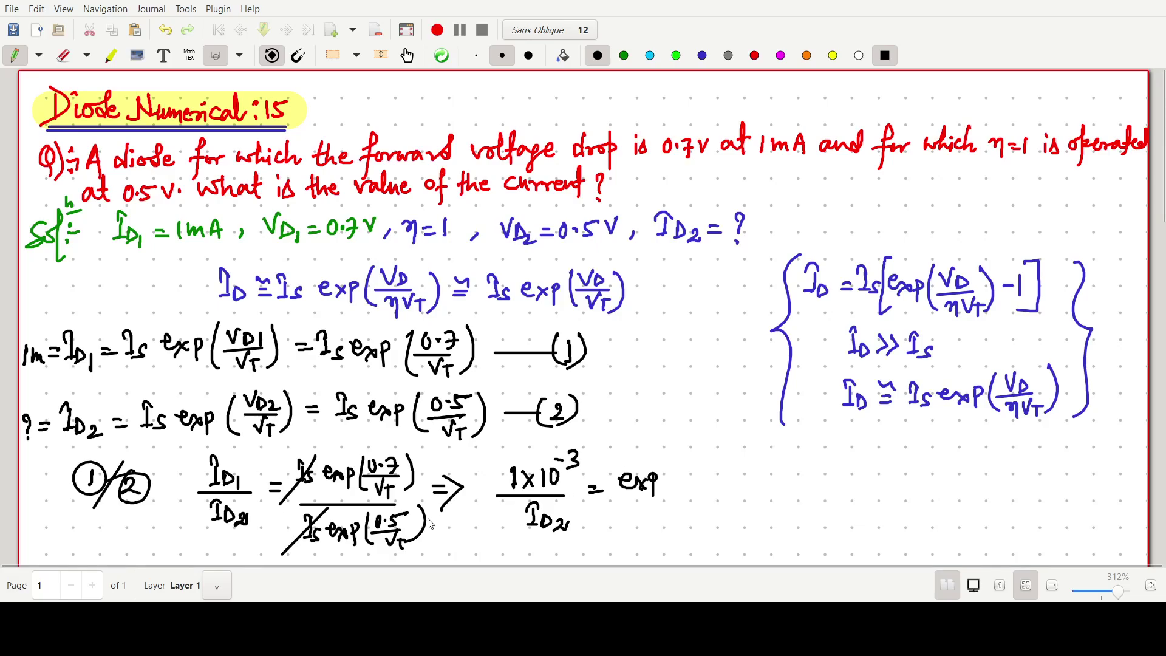
pyautogui.moveTo(679, 472)
pyautogui.mouseDown()
pyautogui.moveTo(670, 504)
pyautogui.moveTo(684, 480)
pyautogui.moveTo(704, 480)
pyautogui.moveTo(687, 492)
pyautogui.moveTo(714, 492)
pyautogui.mouseUp()
pyautogui.moveTo(692, 499)
pyautogui.mouseDown()
pyautogui.moveTo(698, 511)
pyautogui.moveTo(705, 500)
pyautogui.mouseUp()
pyautogui.moveTo(706, 505); pyautogui.dragTo(715, 505)
pyautogui.moveTo(710, 503); pyautogui.dragTo(711, 519)
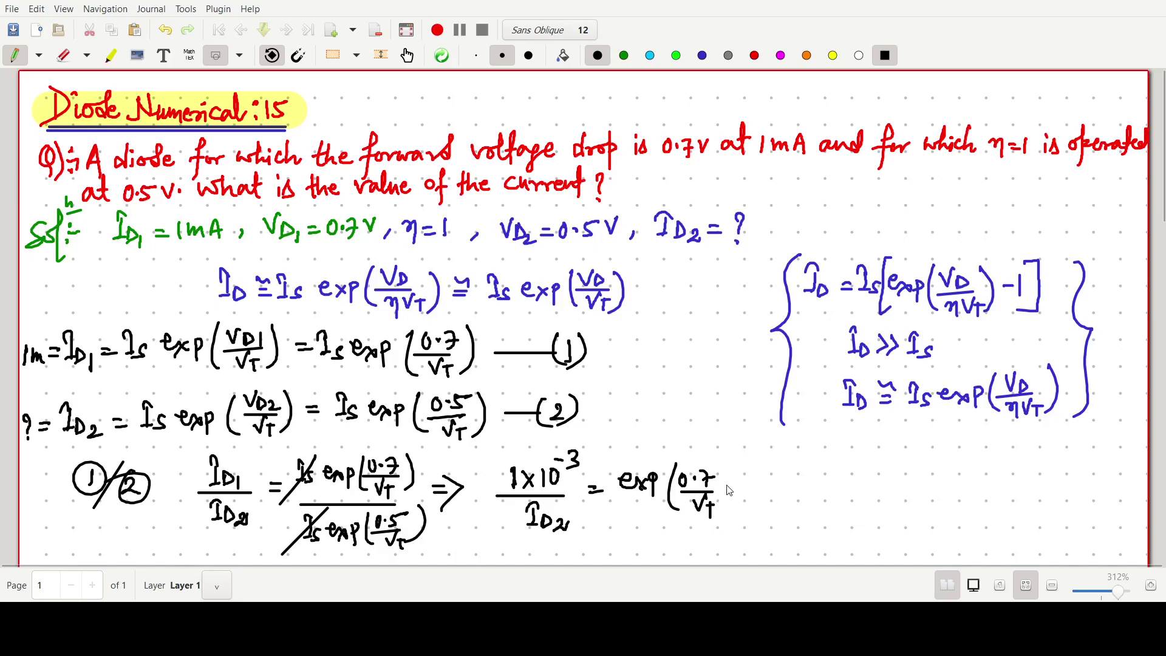
pyautogui.moveTo(730, 484); pyautogui.dragTo(790, 487)
pyautogui.moveTo(769, 500)
pyautogui.mouseDown()
pyautogui.moveTo(775, 511)
pyautogui.moveTo(799, 501)
pyautogui.mouseUp()
pyautogui.moveTo(794, 504); pyautogui.dragTo(794, 515)
pyautogui.moveTo(813, 465); pyautogui.dragTo(804, 516)
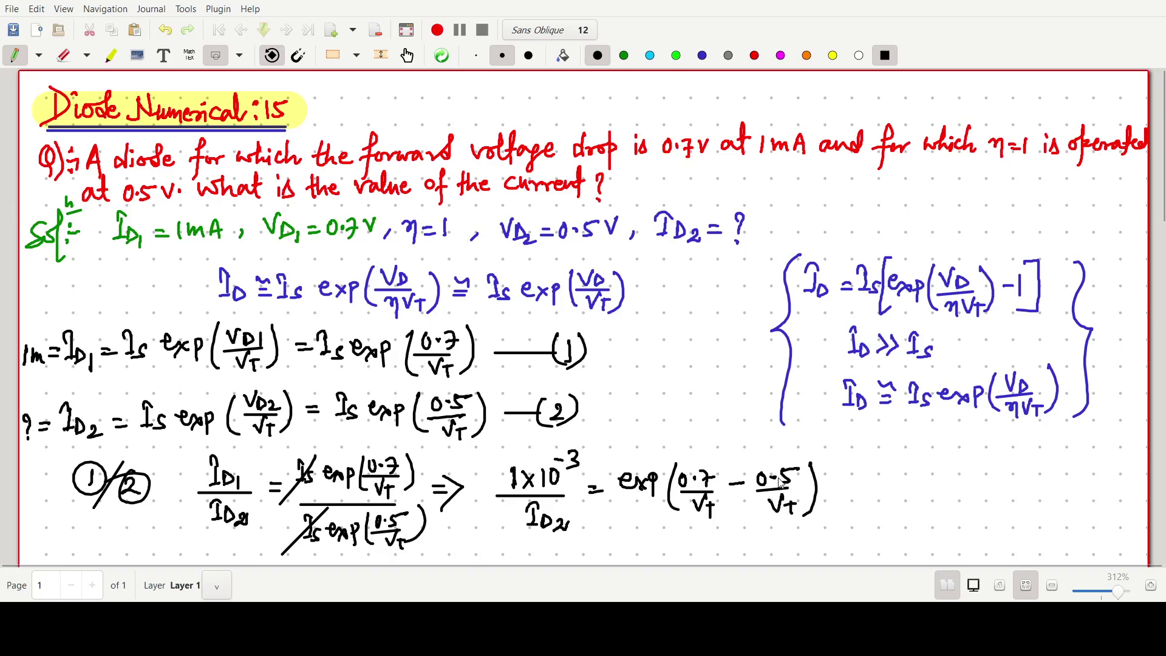
# Note the identity e^a/e^b = e^(a−b) at the right.
pyautogui.moveTo(1047, 460)
pyautogui.mouseDown()
pyautogui.moveTo(1040, 471)
pyautogui.moveTo(1063, 458)
pyautogui.moveTo(1066, 478)
pyautogui.moveTo(1041, 504)
pyautogui.mouseUp()
pyautogui.moveTo(1059, 483)
pyautogui.mouseDown()
pyautogui.moveTo(1062, 498)
pyautogui.moveTo(1090, 474)
pyautogui.mouseUp()
pyautogui.moveTo(1079, 479)
pyautogui.mouseDown()
pyautogui.moveTo(1107, 479)
pyautogui.moveTo(1107, 454)
pyautogui.mouseUp()
pyautogui.moveTo(1114, 450); pyautogui.dragTo(1133, 451)
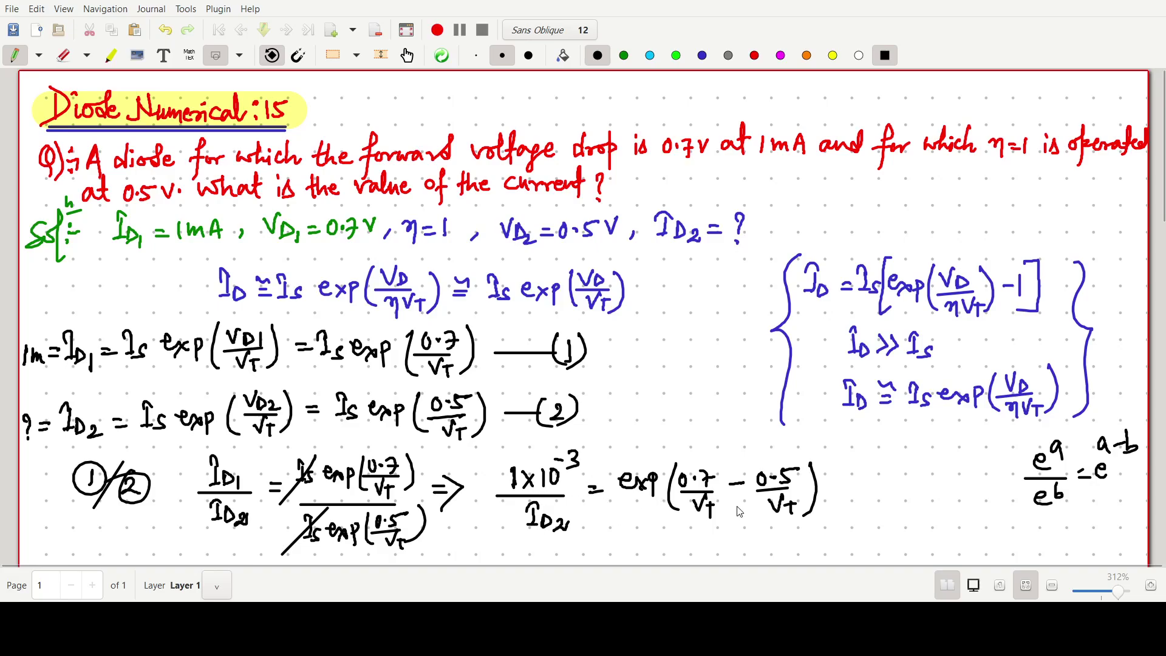
# Start a new line with an implication arrow and 10⁻³/ID2 =.
pyautogui.scroll(-3, 632, 524)
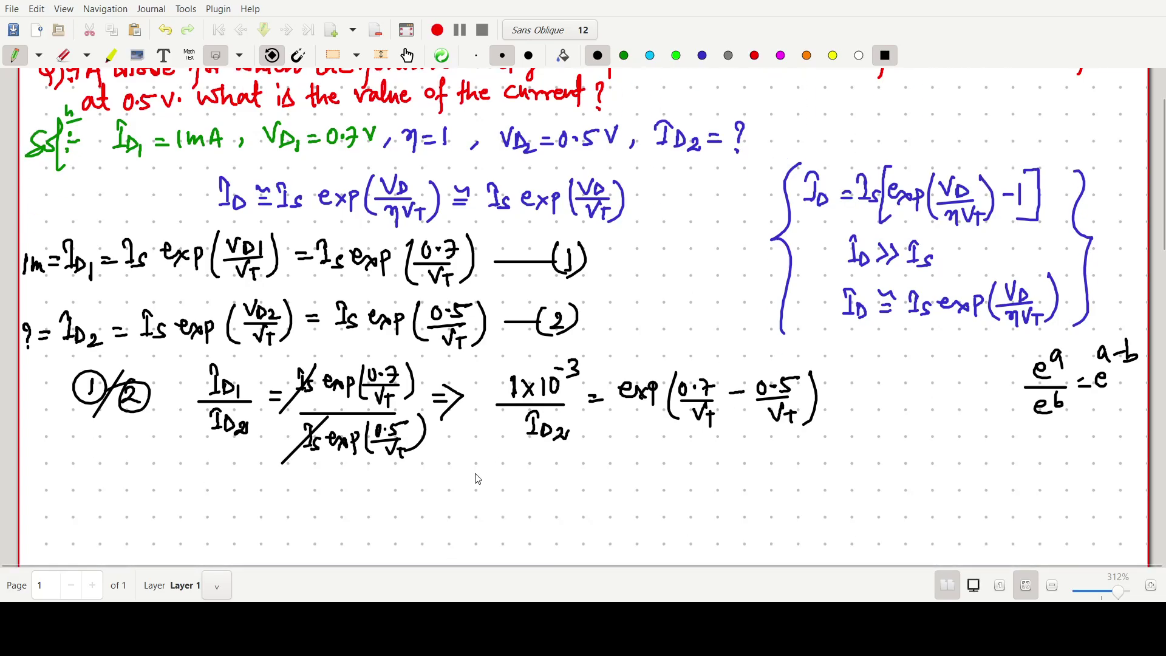
pyautogui.moveTo(460, 485); pyautogui.dragTo(473, 483)
pyautogui.moveTo(463, 491)
pyautogui.mouseDown()
pyautogui.moveTo(476, 489)
pyautogui.moveTo(469, 502)
pyautogui.mouseUp()
pyautogui.moveTo(522, 473); pyautogui.dragTo(522, 492)
pyautogui.moveTo(533, 475)
pyautogui.mouseDown()
pyautogui.moveTo(549, 471)
pyautogui.moveTo(560, 496)
pyautogui.moveTo(531, 523)
pyautogui.moveTo(573, 529)
pyautogui.mouseUp()
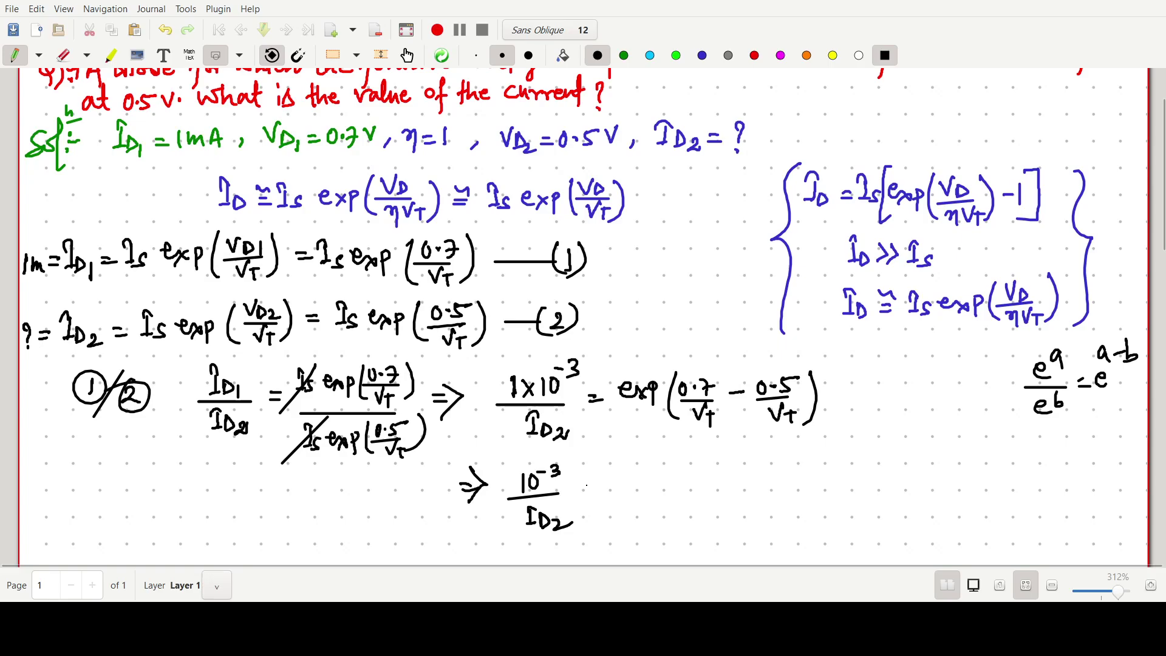
pyautogui.moveTo(584, 484); pyautogui.dragTo(595, 483)
pyautogui.moveTo(584, 493)
pyautogui.mouseDown()
pyautogui.moveTo(627, 483)
pyautogui.moveTo(641, 504)
pyautogui.mouseUp()
# Write exp(0.2/VT) = exp(0.2/0.025).
pyautogui.moveTo(660, 455)
pyautogui.mouseDown()
pyautogui.moveTo(654, 502)
pyautogui.moveTo(664, 468)
pyautogui.mouseUp()
pyautogui.moveTo(675, 471)
pyautogui.mouseDown()
pyautogui.moveTo(696, 478)
pyautogui.moveTo(680, 489)
pyautogui.moveTo(685, 502)
pyautogui.mouseUp()
pyautogui.moveTo(679, 491); pyautogui.dragTo(698, 499)
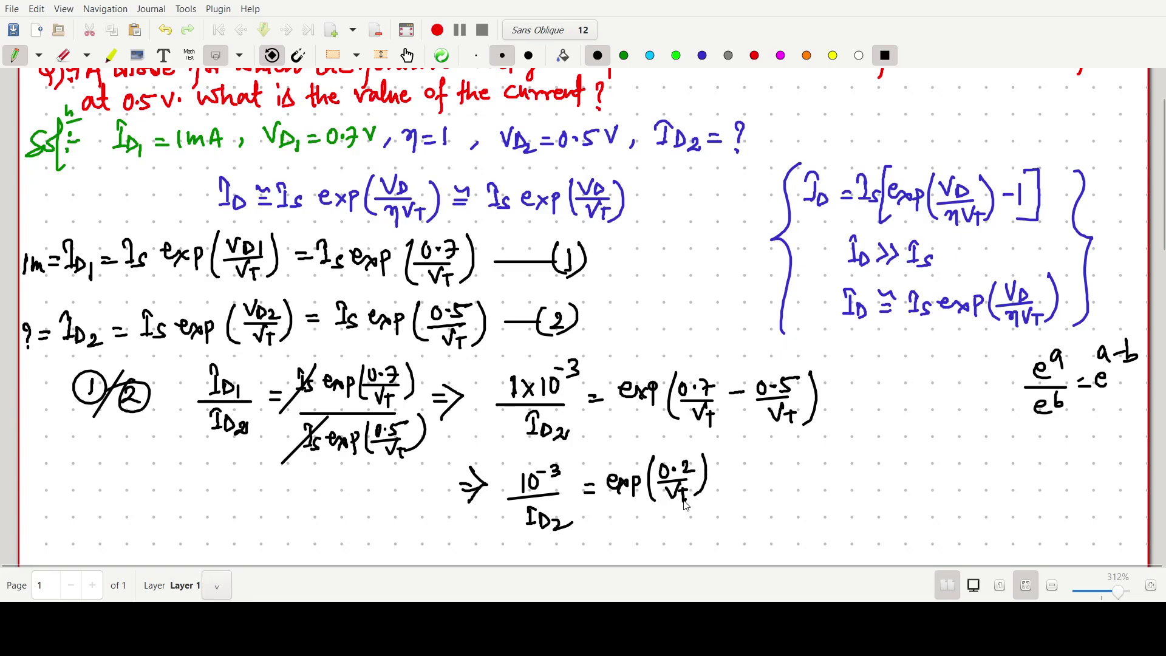
pyautogui.moveTo(722, 478); pyautogui.dragTo(736, 476)
pyautogui.moveTo(722, 485)
pyautogui.mouseDown()
pyautogui.moveTo(779, 488)
pyautogui.moveTo(783, 475)
pyautogui.moveTo(795, 497)
pyautogui.mouseUp()
pyautogui.moveTo(817, 464)
pyautogui.mouseDown()
pyautogui.moveTo(813, 474)
pyautogui.moveTo(849, 471)
pyautogui.moveTo(821, 489)
pyautogui.moveTo(861, 501)
pyautogui.mouseUp()
pyautogui.moveTo(871, 453); pyautogui.dragTo(869, 505)
# Note VT = 25 mV = 0.025 V at the right.
pyautogui.moveTo(993, 440)
pyautogui.mouseDown()
pyautogui.moveTo(1014, 438)
pyautogui.moveTo(1025, 453)
pyautogui.mouseUp()
pyautogui.moveTo(1013, 457)
pyautogui.mouseDown()
pyautogui.moveTo(1012, 478)
pyautogui.moveTo(1040, 463)
pyautogui.mouseUp()
pyautogui.moveTo(1029, 473); pyautogui.dragTo(1060, 471)
pyautogui.moveTo(1063, 452); pyautogui.dragTo(1102, 472)
pyautogui.moveTo(1094, 457); pyautogui.dragTo(1108, 450)
pyautogui.moveTo(1031, 499); pyautogui.dragTo(1048, 506)
pyautogui.moveTo(1056, 493); pyautogui.dragTo(1056, 494)
pyautogui.moveTo(1069, 502); pyautogui.dragTo(1108, 505)
pyautogui.moveTo(1117, 489)
pyautogui.mouseDown()
pyautogui.moveTo(1108, 506)
pyautogui.moveTo(1121, 486)
pyautogui.mouseUp()
pyautogui.moveTo(1122, 486); pyautogui.dragTo(1140, 482)
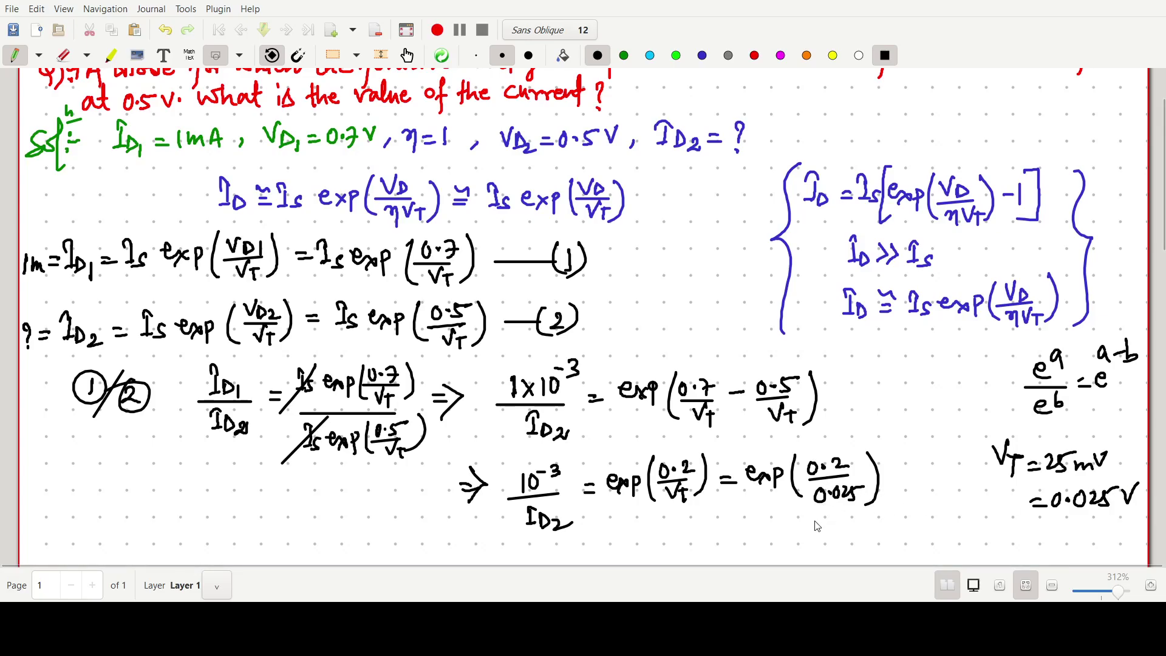
# Finish the line with = exp(8).
pyautogui.moveTo(888, 474); pyautogui.dragTo(898, 473)
pyautogui.moveTo(886, 483); pyautogui.dragTo(900, 482)
pyautogui.moveTo(907, 474); pyautogui.dragTo(963, 491)
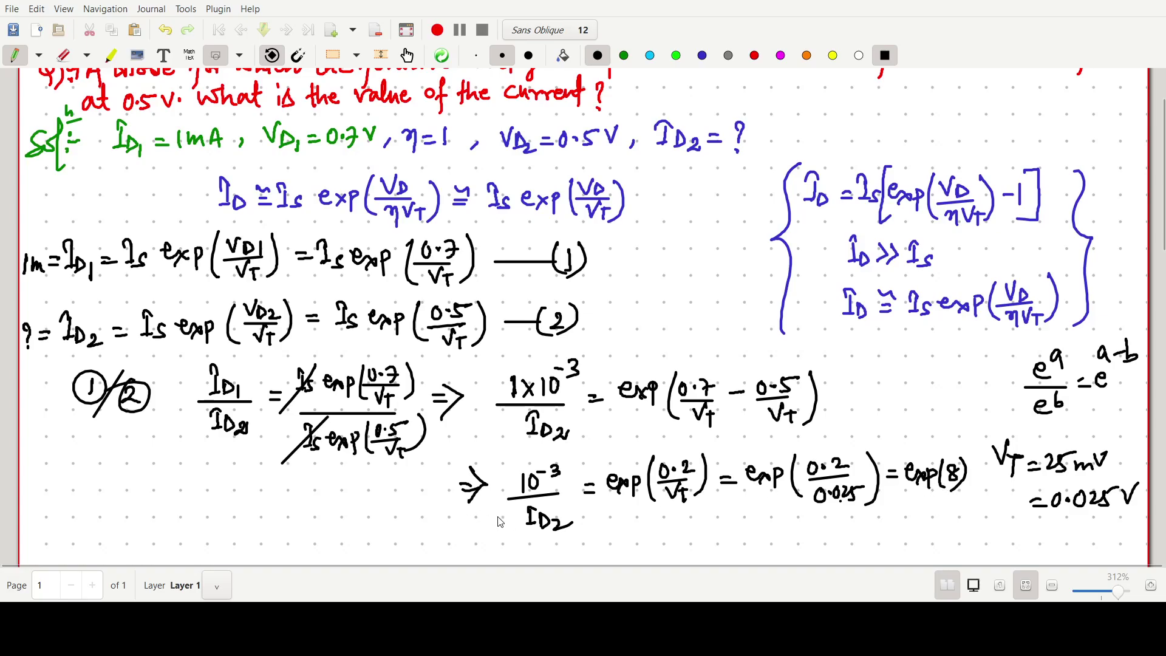
# On a new line, write an implication arrow, ID2 = and the 10⁻³ numerator.
pyautogui.scroll(-3, 504, 531)
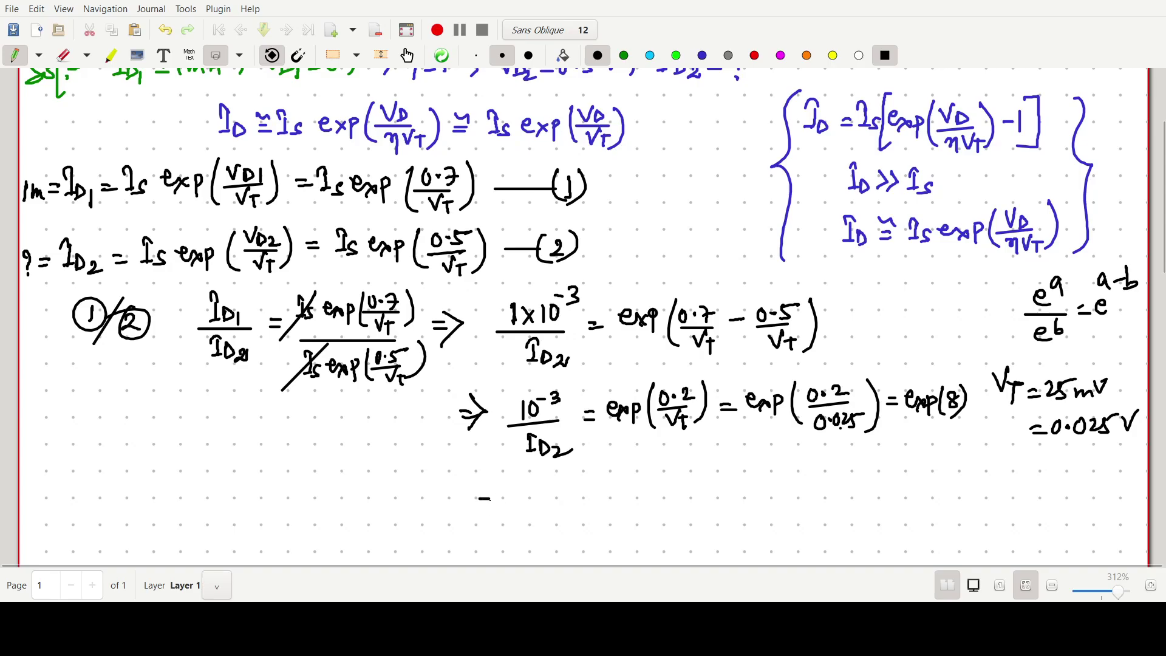
pyautogui.moveTo(480, 503); pyautogui.dragTo(489, 503)
pyautogui.moveTo(493, 486)
pyautogui.mouseDown()
pyautogui.moveTo(491, 508)
pyautogui.moveTo(532, 507)
pyautogui.mouseUp()
pyautogui.moveTo(526, 508); pyautogui.dragTo(539, 507)
pyautogui.moveTo(524, 484); pyautogui.dragTo(546, 511)
pyautogui.moveTo(553, 505)
pyautogui.mouseDown()
pyautogui.moveTo(564, 514)
pyautogui.moveTo(588, 494)
pyautogui.mouseUp()
pyautogui.moveTo(578, 502); pyautogui.dragTo(623, 486)
pyautogui.moveTo(630, 481)
pyautogui.mouseDown()
pyautogui.moveTo(650, 504)
pyautogui.moveTo(618, 532)
pyautogui.moveTo(634, 535)
pyautogui.mouseUp()
# Complete 10⁻³/exp(8) and evaluate it to 3.35×10⁻⁷.
pyautogui.moveTo(633, 521)
pyautogui.mouseDown()
pyautogui.moveTo(622, 535)
pyautogui.moveTo(639, 538)
pyautogui.mouseUp()
pyautogui.moveTo(639, 521); pyautogui.dragTo(673, 535)
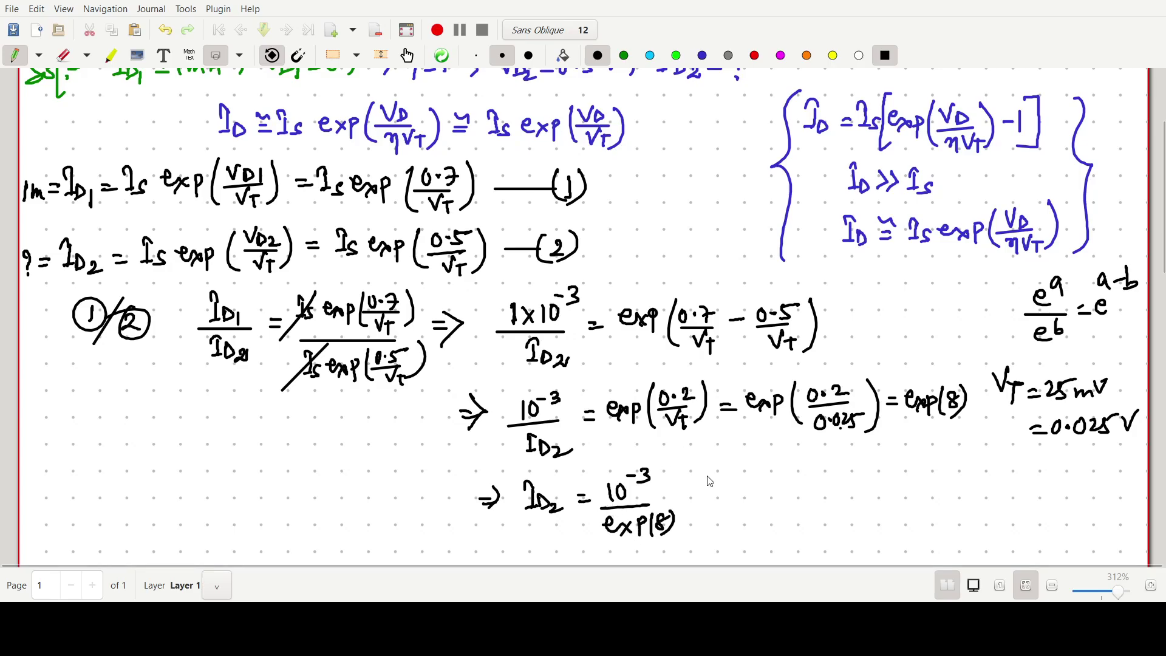
pyautogui.moveTo(679, 492); pyautogui.dragTo(700, 499)
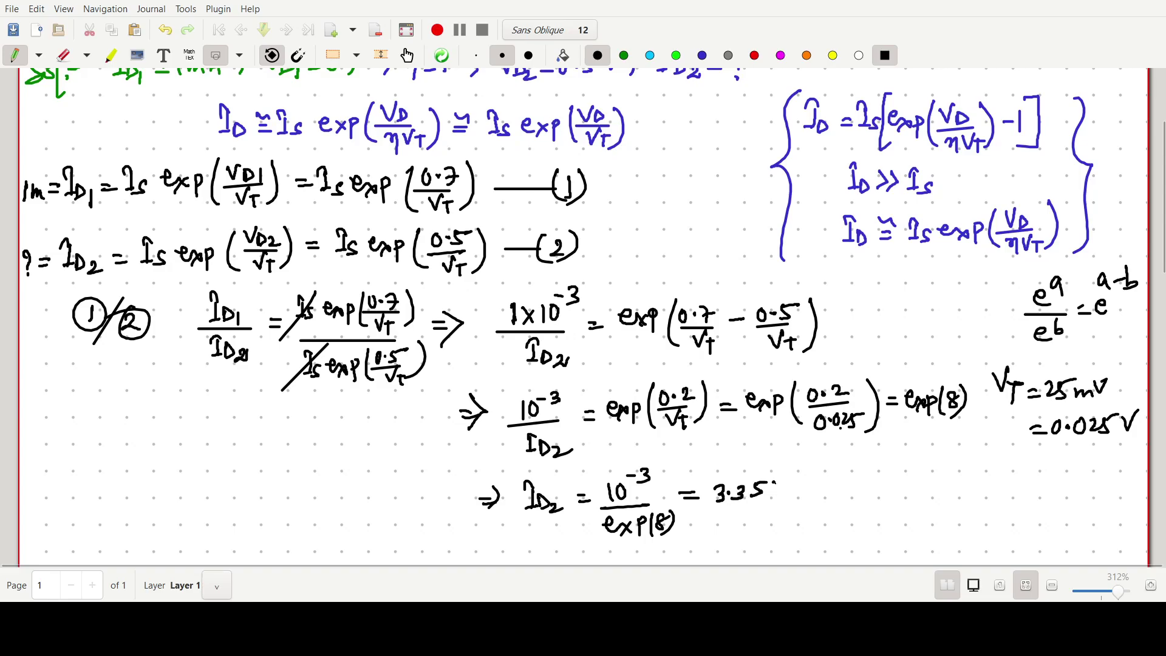
pyautogui.moveTo(774, 483); pyautogui.dragTo(782, 495)
pyautogui.moveTo(783, 483)
pyautogui.mouseDown()
pyautogui.moveTo(773, 495)
pyautogui.moveTo(791, 491)
pyautogui.mouseUp()
pyautogui.moveTo(802, 478); pyautogui.dragTo(828, 492)
pyautogui.moveTo(844, 478); pyautogui.dragTo(845, 489)
pyautogui.moveTo(854, 477)
pyautogui.mouseDown()
pyautogui.moveTo(855, 464)
pyautogui.moveTo(901, 488)
pyautogui.moveTo(929, 484)
pyautogui.moveTo(920, 492)
pyautogui.mouseUp()
pyautogui.moveTo(939, 484)
pyautogui.mouseDown()
pyautogui.moveTo(949, 494)
pyautogui.moveTo(972, 476)
pyautogui.moveTo(1006, 489)
pyautogui.moveTo(1011, 476)
pyautogui.mouseUp()
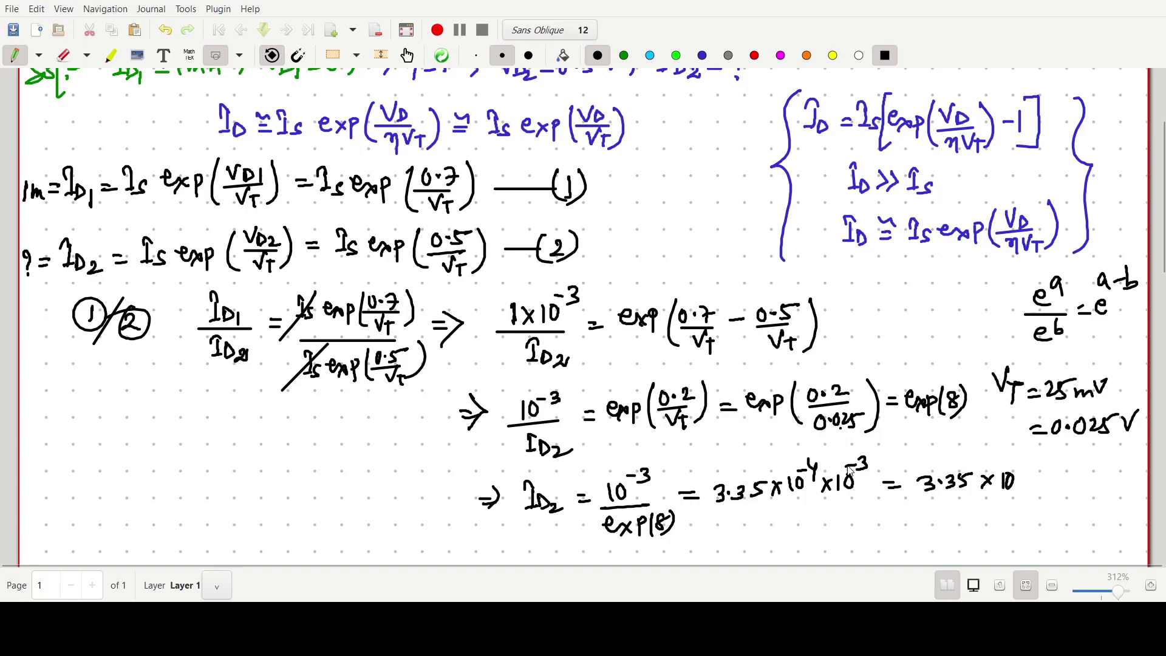
pyautogui.moveTo(1027, 458); pyautogui.dragTo(1031, 474)
# Rewrite the result as 0.335×10⁻⁶, then as 0.335 µA.
pyautogui.moveTo(896, 520); pyautogui.dragTo(910, 520)
pyautogui.moveTo(896, 526); pyautogui.dragTo(931, 514)
pyautogui.moveTo(941, 520); pyautogui.dragTo(1009, 525)
pyautogui.moveTo(1010, 512)
pyautogui.mouseDown()
pyautogui.moveTo(999, 524)
pyautogui.moveTo(1051, 500)
pyautogui.mouseUp()
pyautogui.moveTo(1051, 486); pyautogui.dragTo(1031, 510)
pyautogui.moveTo(912, 543); pyautogui.dragTo(924, 543)
pyautogui.moveTo(913, 551); pyautogui.dragTo(925, 550)
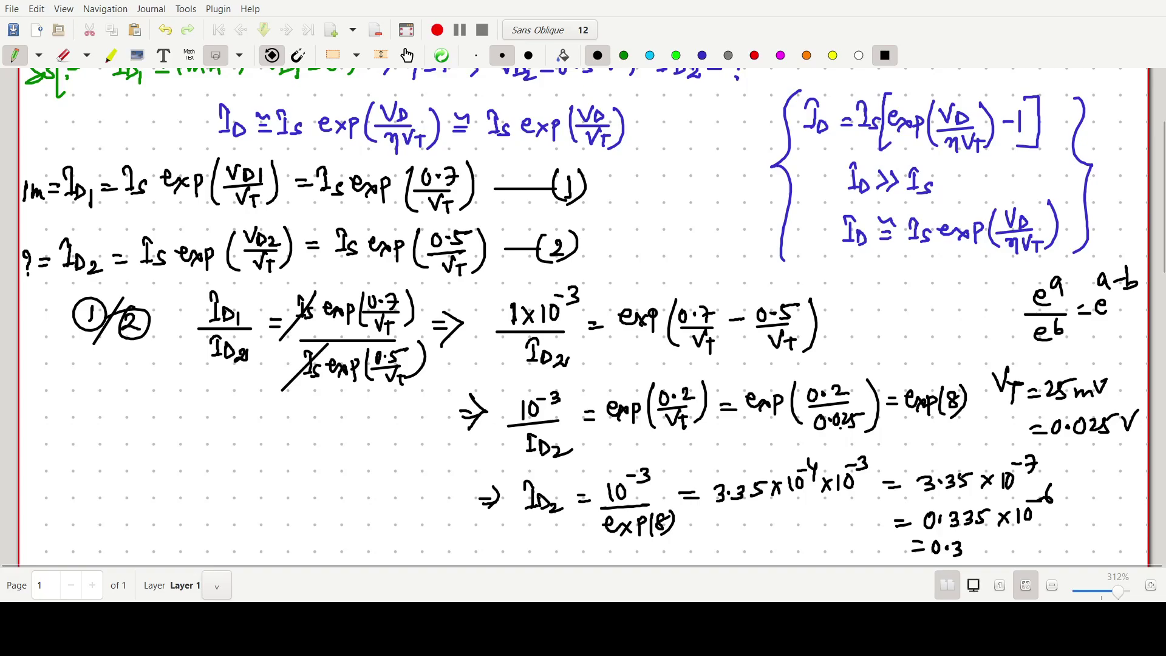
pyautogui.moveTo(964, 543)
pyautogui.mouseDown()
pyautogui.moveTo(968, 553)
pyautogui.moveTo(1033, 549)
pyautogui.mouseUp()
# Write ID2 = 0.335 µA at left and double-underline it.
pyautogui.moveTo(155, 457)
pyautogui.mouseDown()
pyautogui.moveTo(149, 483)
pyautogui.moveTo(227, 470)
pyautogui.moveTo(240, 456)
pyautogui.moveTo(248, 467)
pyautogui.moveTo(258, 453)
pyautogui.moveTo(323, 455)
pyautogui.mouseUp()
pyautogui.moveTo(311, 452); pyautogui.dragTo(323, 450)
pyautogui.moveTo(138, 508)
pyautogui.mouseDown()
pyautogui.moveTo(319, 467)
pyautogui.moveTo(302, 473)
pyautogui.mouseUp()
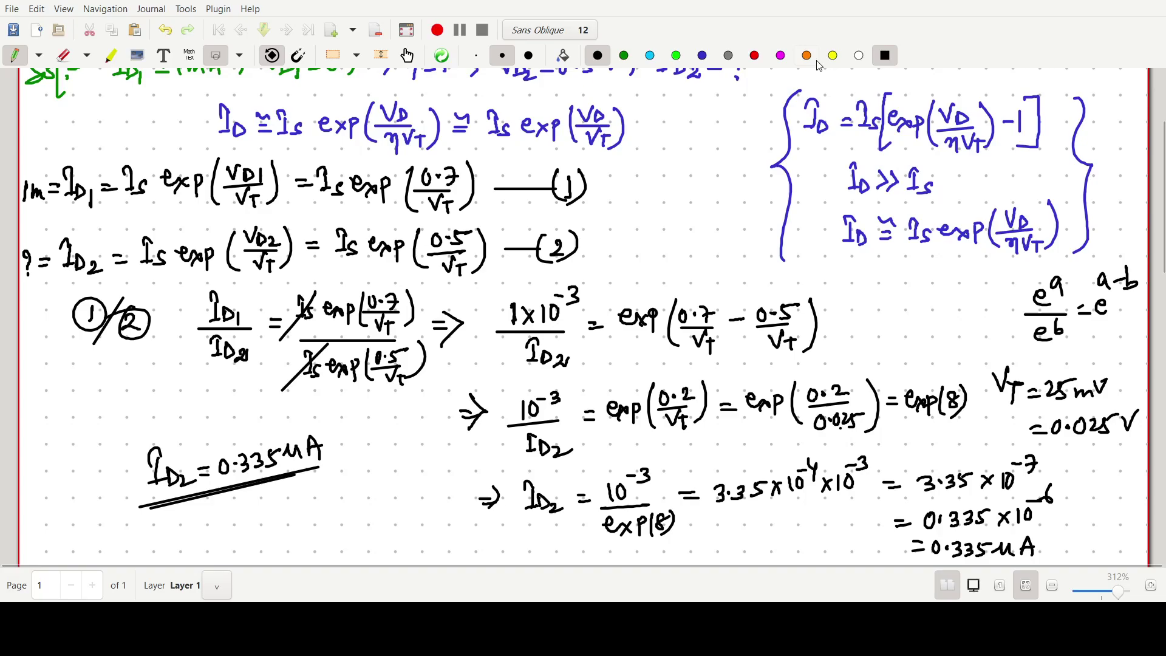
# In yellow highlighter, mark 0.7V, 1mA and the given ID1 and VD1 values.
pyautogui.click(110, 55)
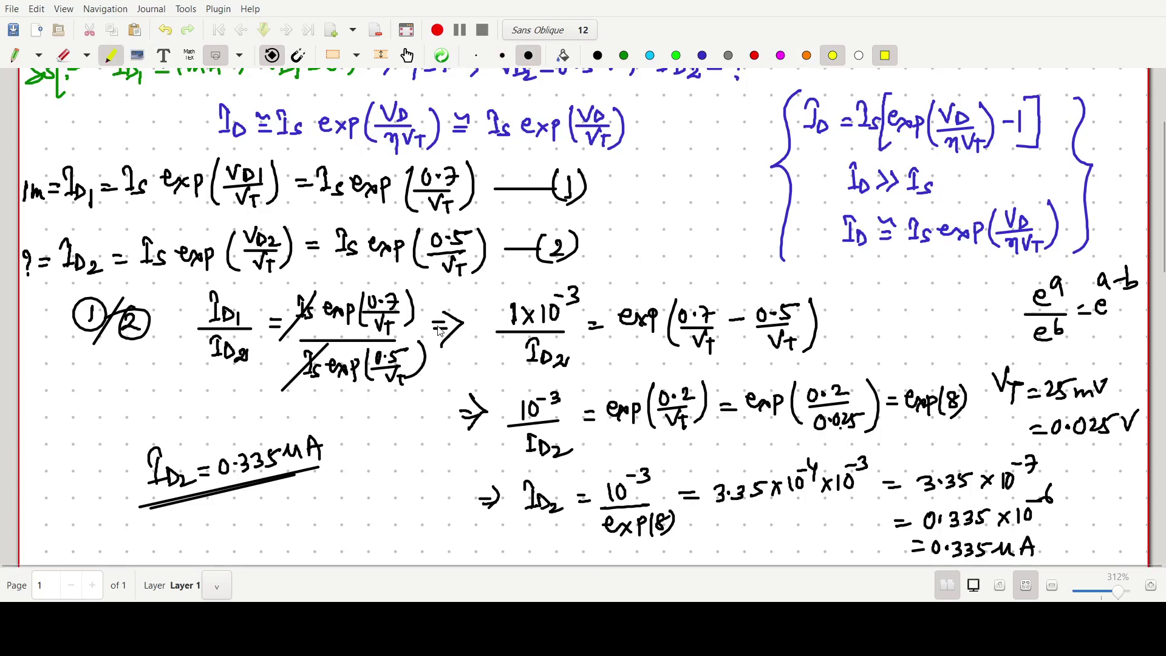
pyautogui.scroll(5, 444, 332)
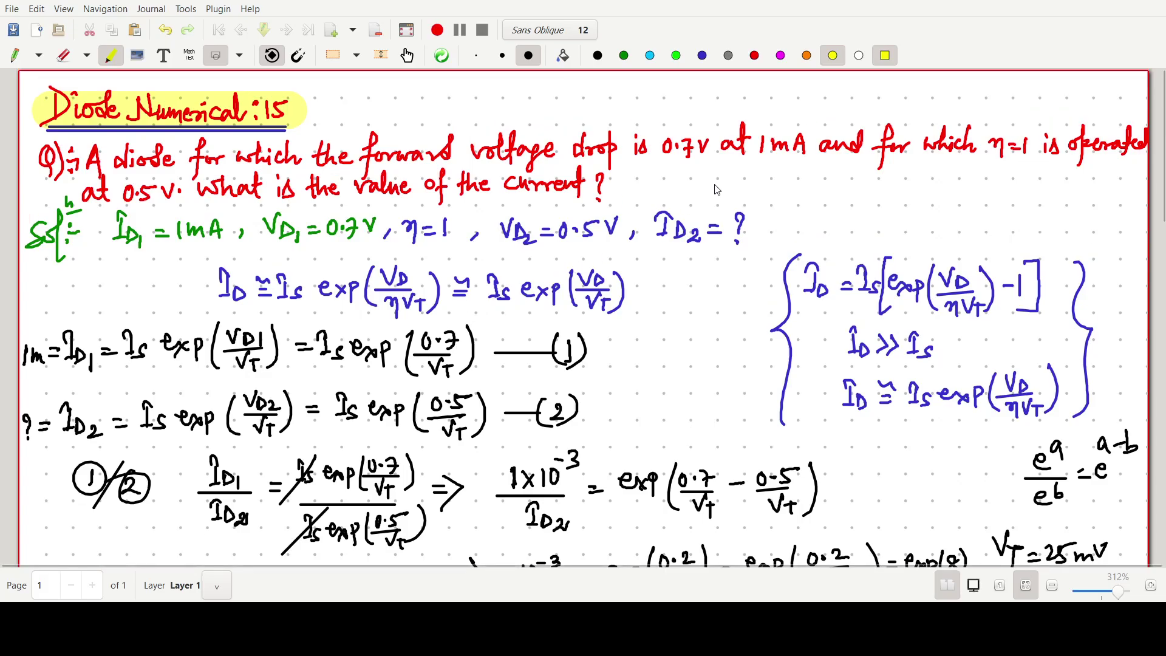
pyautogui.moveTo(654, 146); pyautogui.dragTo(704, 146)
pyautogui.moveTo(786, 149); pyautogui.dragTo(810, 147)
pyautogui.moveTo(105, 231); pyautogui.dragTo(724, 233)
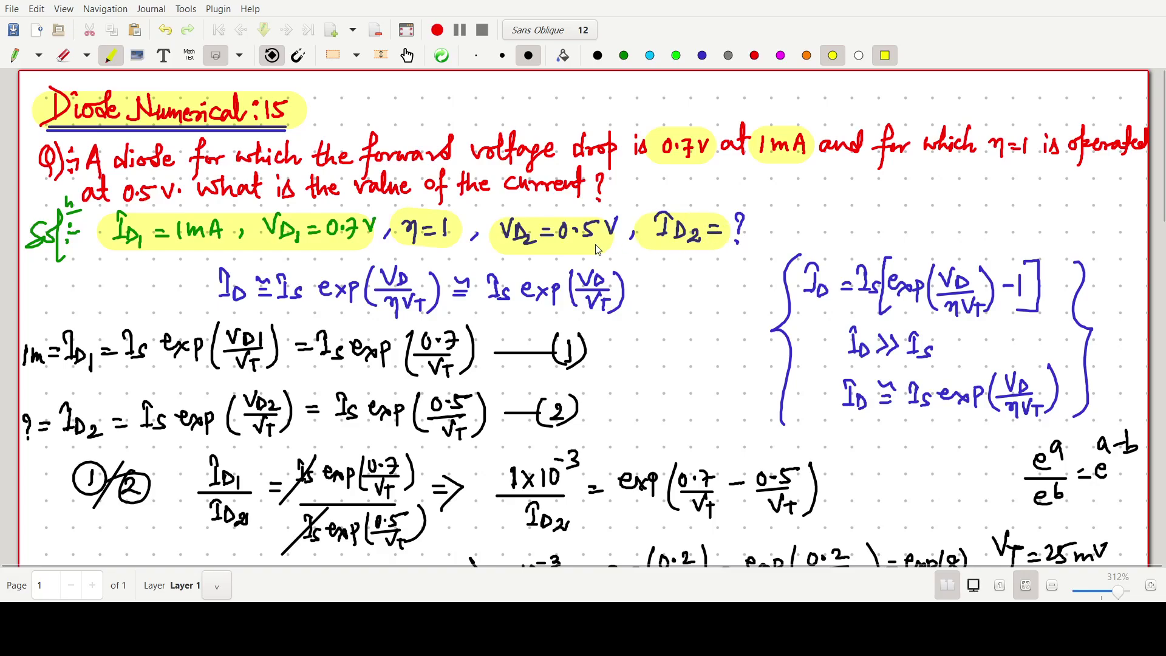
# Highlight Is, the approximate diode equation, the ID >> Is condition and the 1/2 ratio.
pyautogui.click(295, 289)
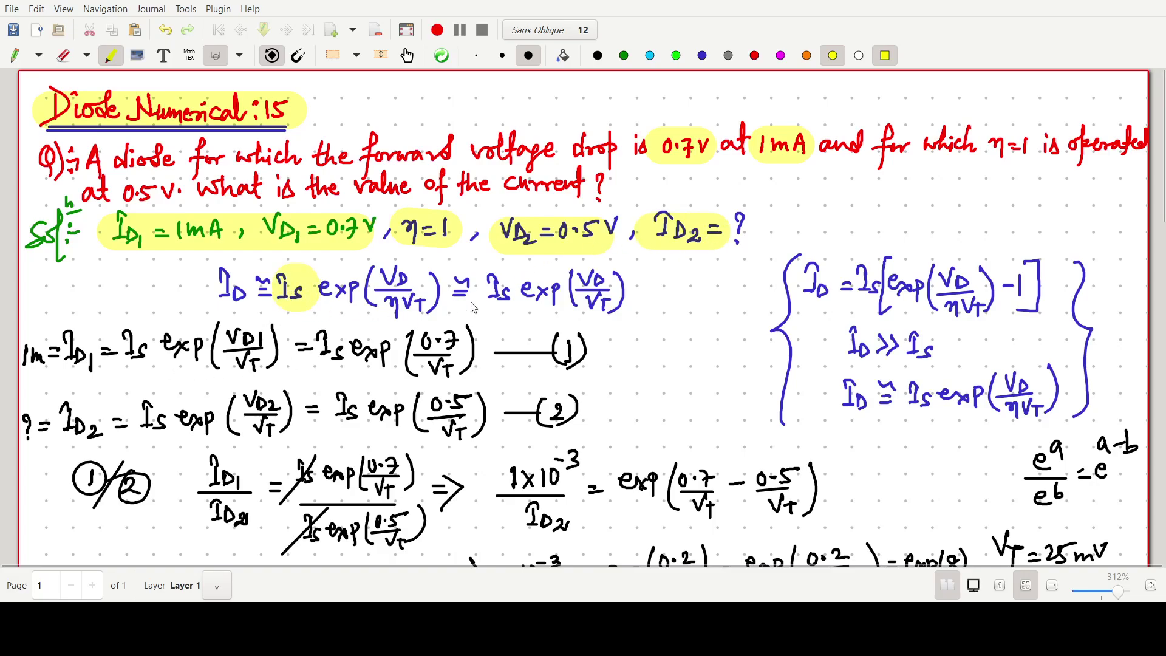
pyautogui.moveTo(844, 396); pyautogui.dragTo(1056, 395)
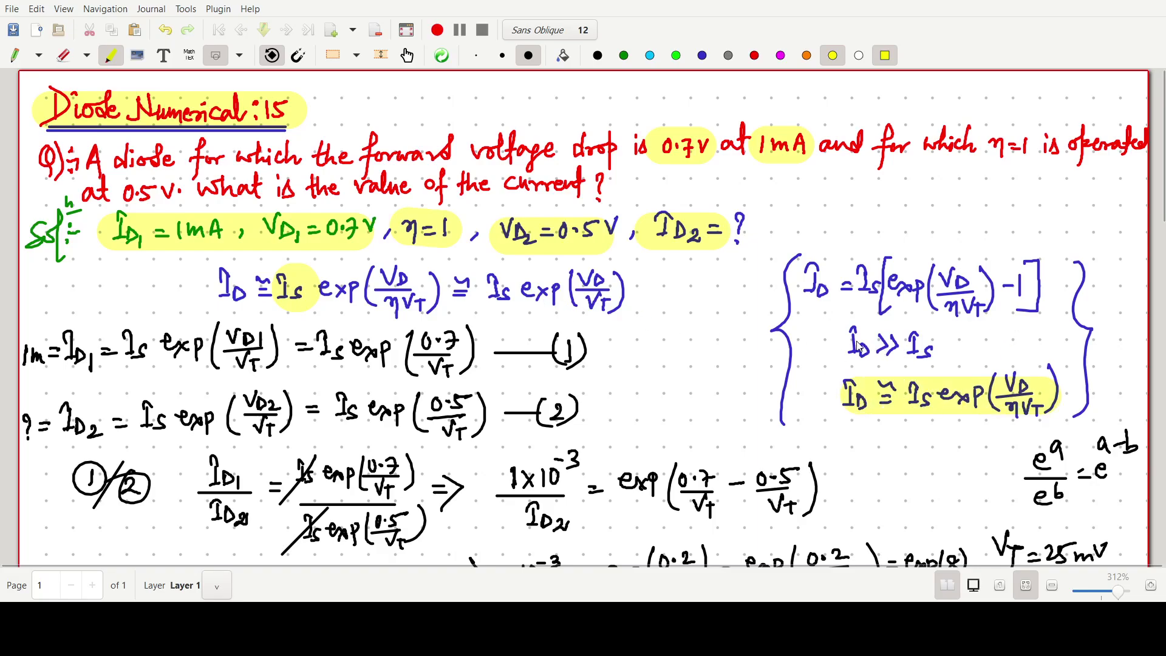
pyautogui.moveTo(859, 346); pyautogui.dragTo(927, 349)
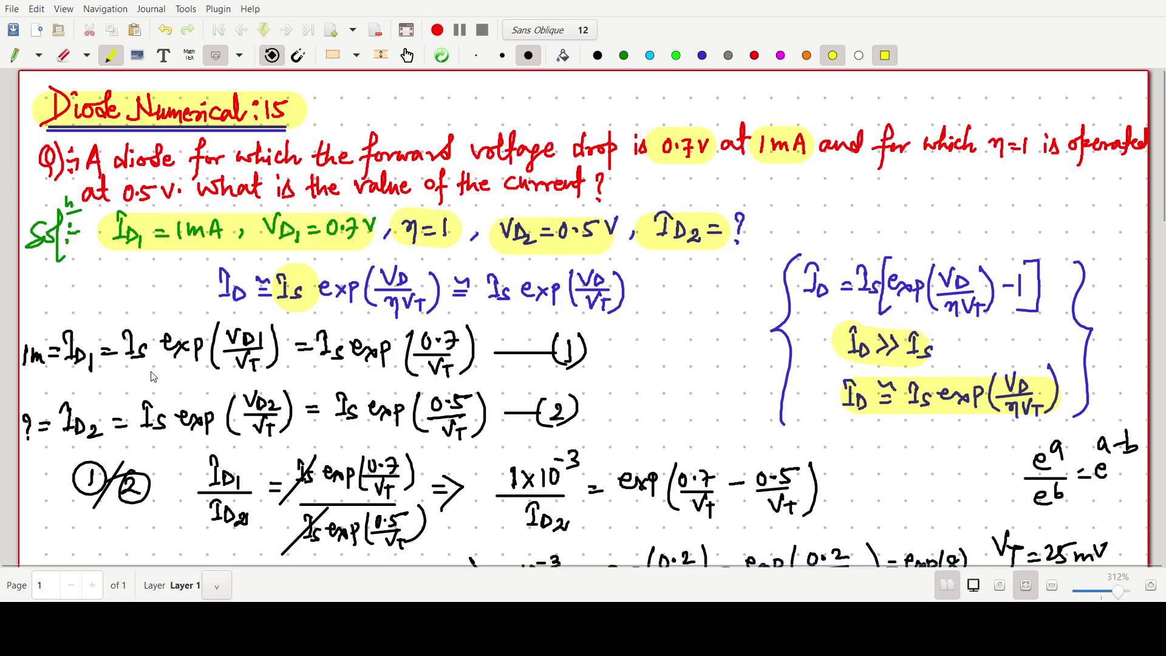
pyautogui.moveTo(111, 493)
pyautogui.mouseDown()
pyautogui.moveTo(155, 480)
pyautogui.moveTo(76, 510)
pyautogui.moveTo(105, 493)
pyautogui.mouseUp()
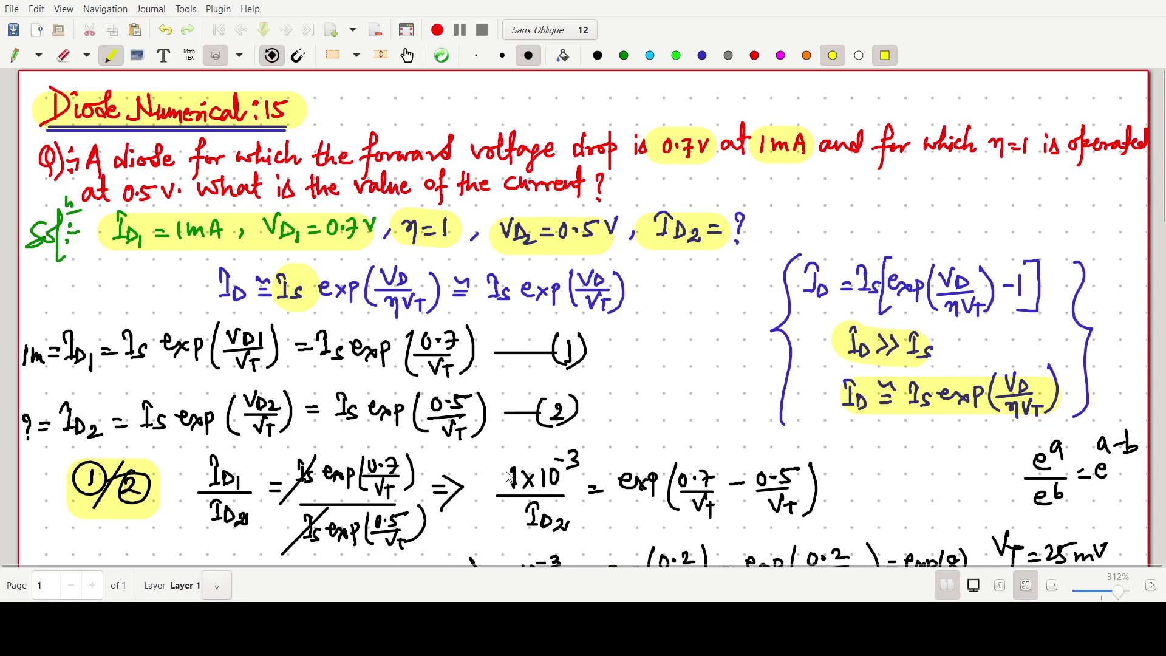
# Highlight both 0.335 µA results.
pyautogui.scroll(-5, 509, 478)
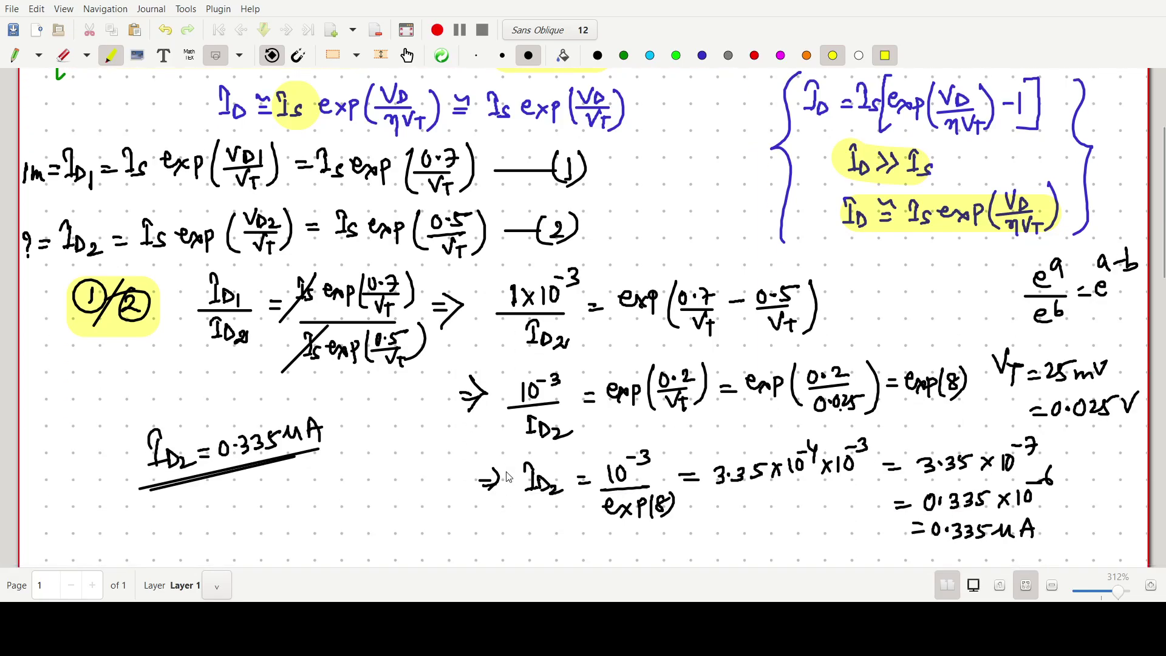
pyautogui.moveTo(909, 531); pyautogui.dragTo(1046, 530)
pyautogui.moveTo(129, 459); pyautogui.dragTo(333, 422)
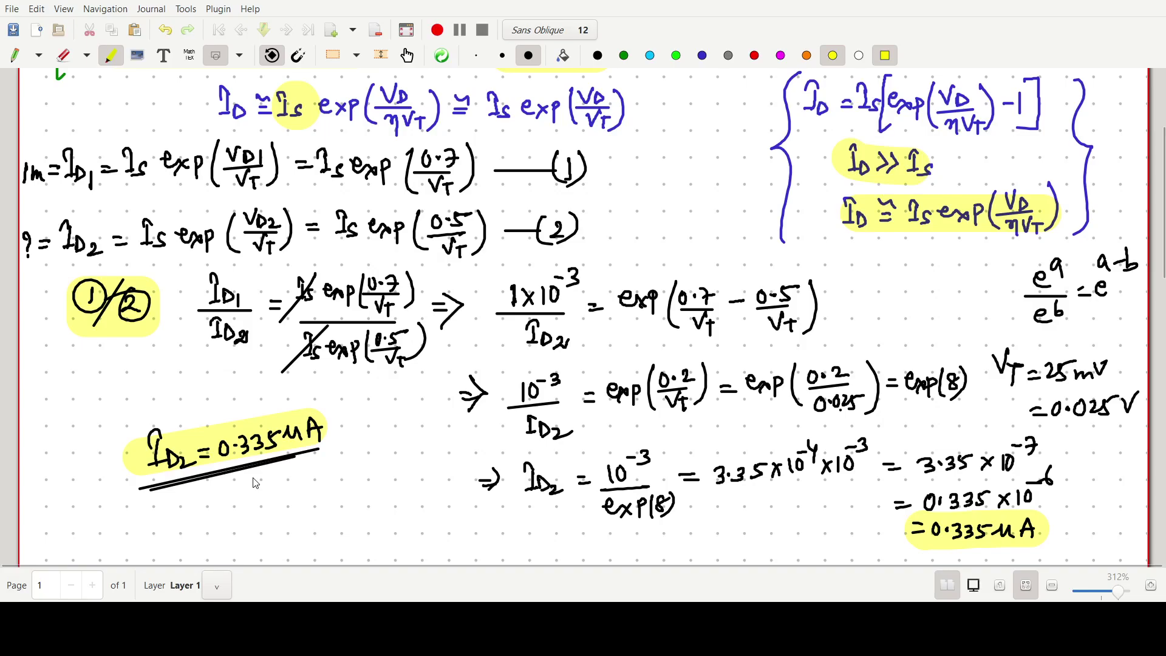
pyautogui.scroll(5, 256, 483)
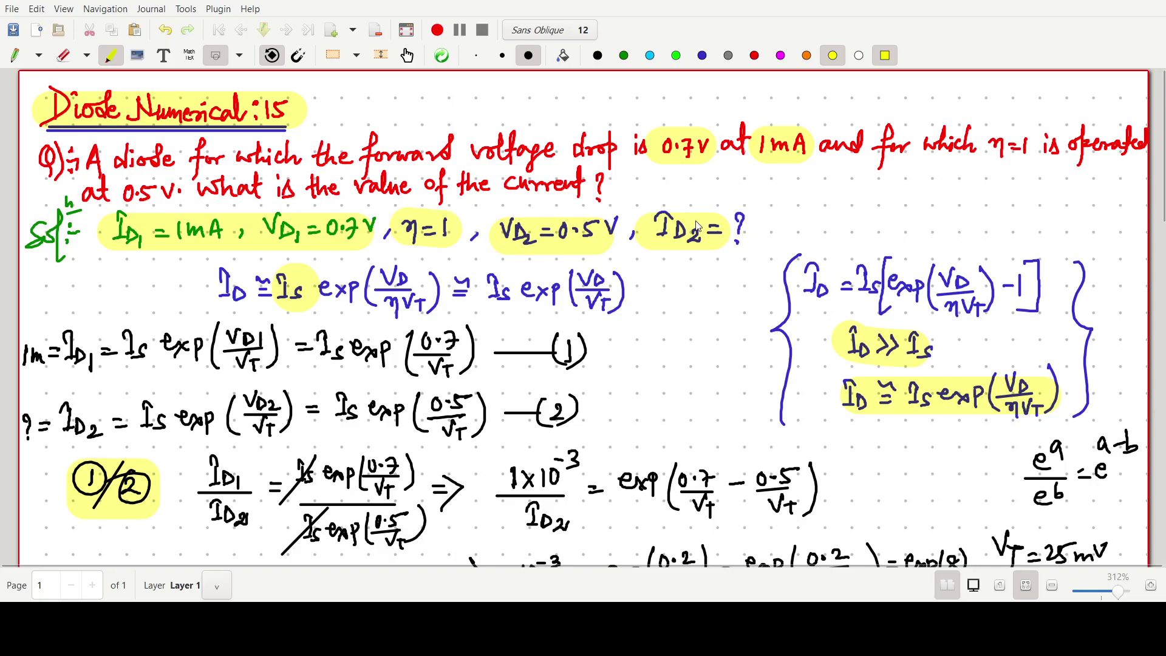
# Write 0.335 µA in black after ID2 = ?
pyautogui.click(15, 55)
pyautogui.moveTo(756, 226); pyautogui.dragTo(862, 231)
pyautogui.click(768, 230)
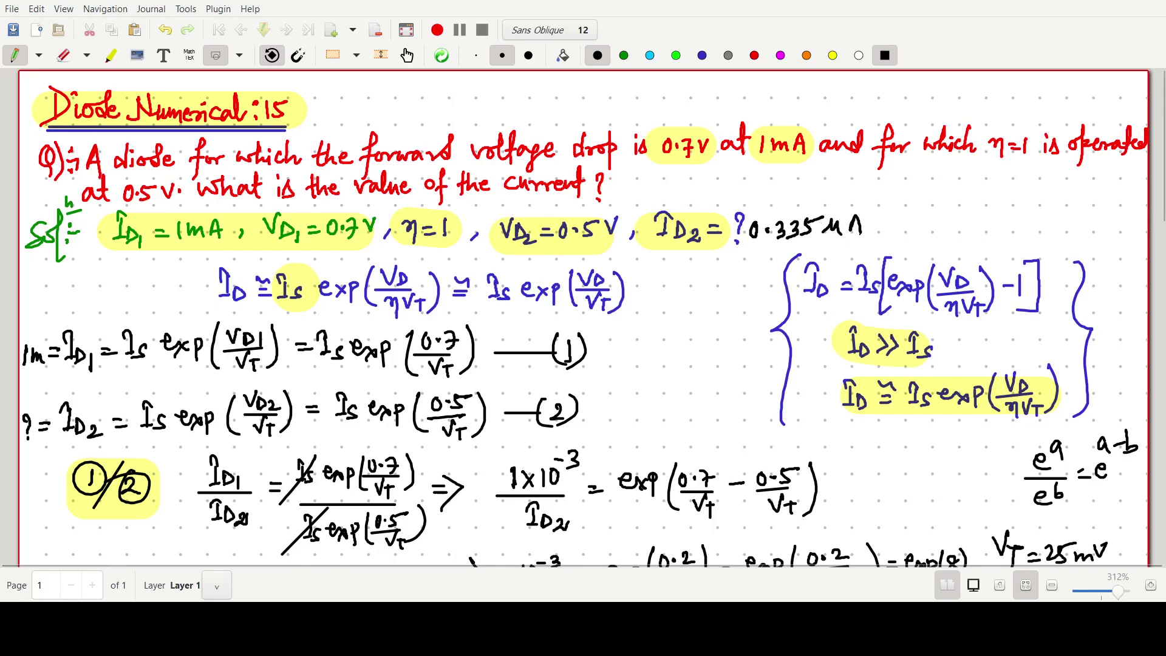
# Tick the answer with green check marks.
pyautogui.click(624, 55)
pyautogui.moveTo(732, 254); pyautogui.dragTo(890, 198)
pyautogui.moveTo(661, 253); pyautogui.dragTo(723, 230)
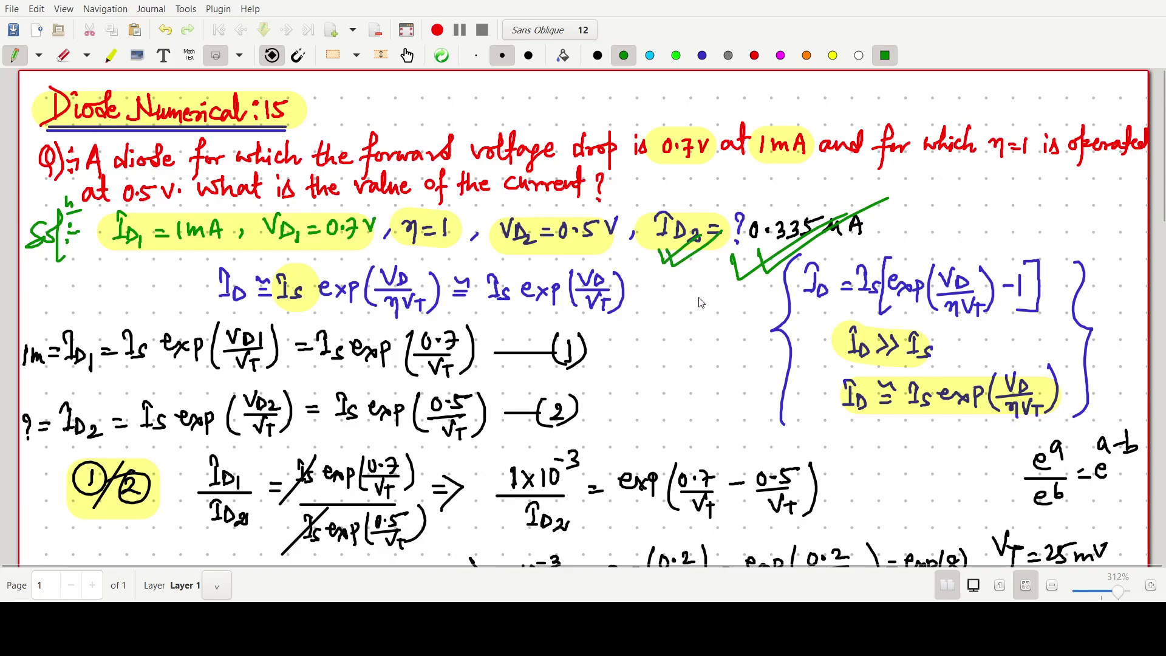